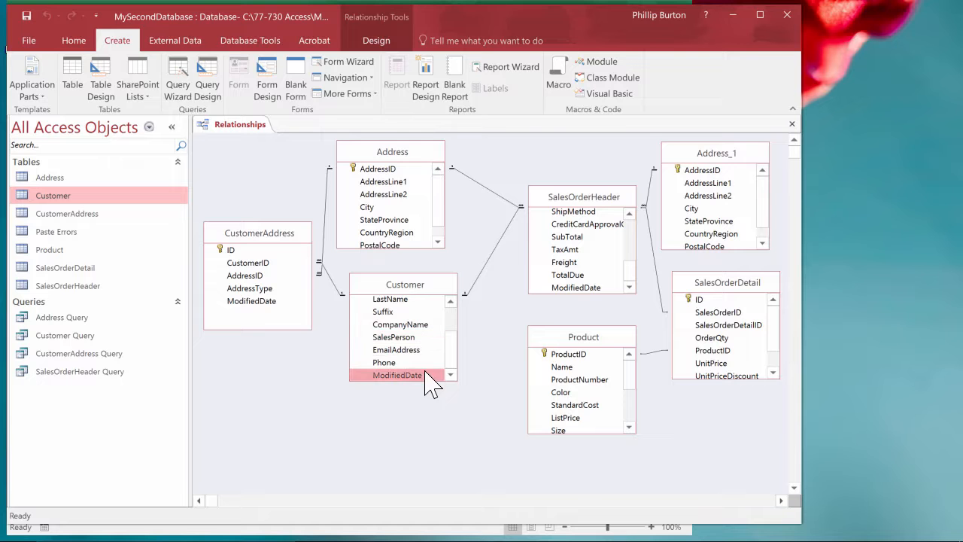
Create a new design query based on the Customer table and enlarge its field list to show all fields.
left_click(207, 85)
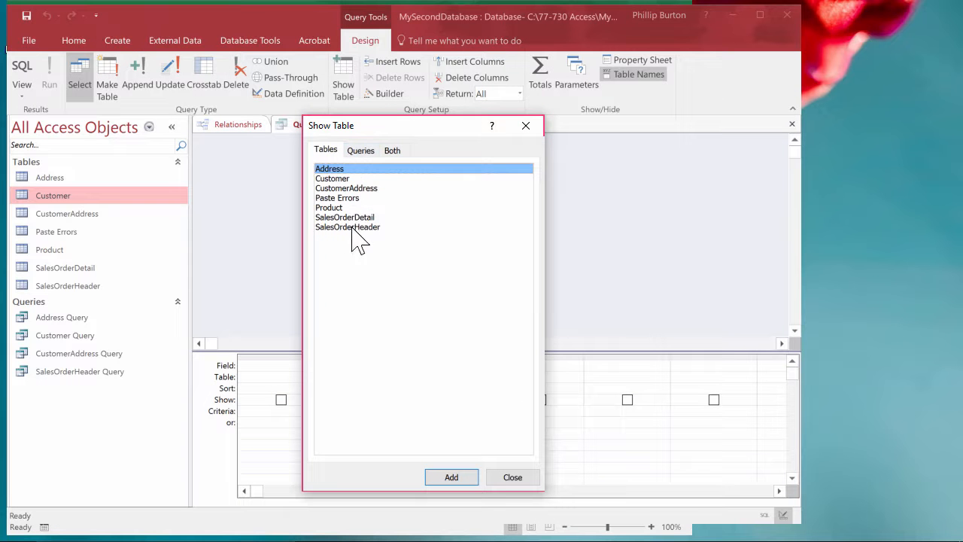
left_click(353, 179)
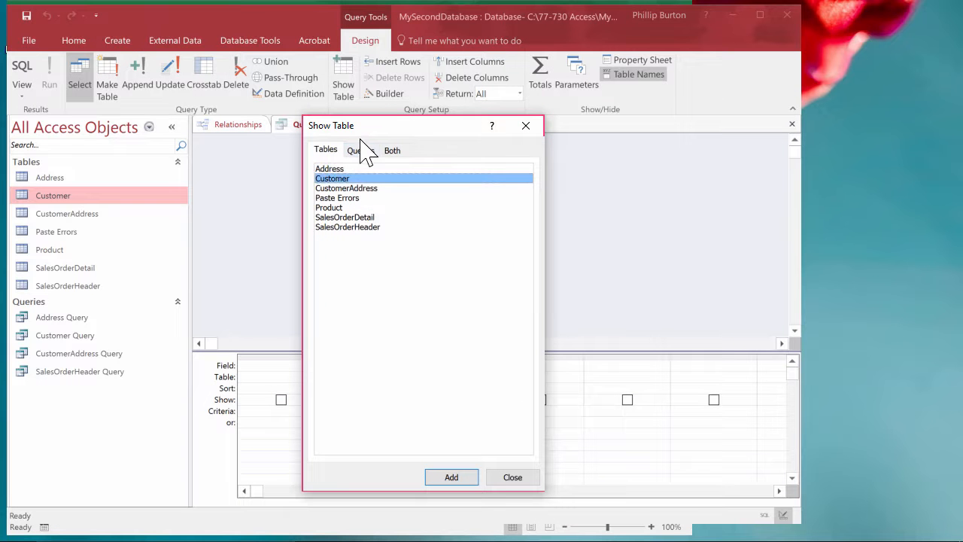
left_click(472, 476)
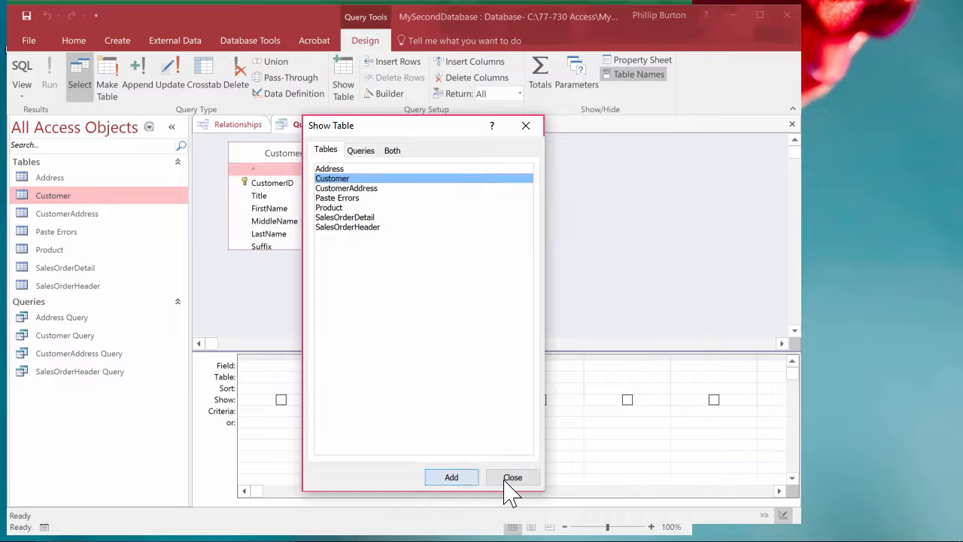
left_click(508, 482)
left_click_drag(334, 250, 333, 321)
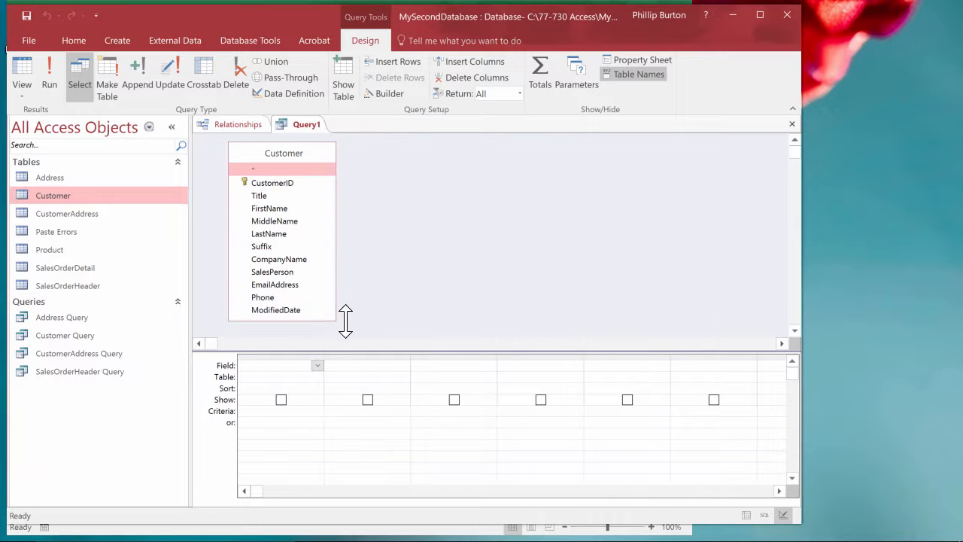
Add the SalesPerson, ModifiedDate and CustomerID fields to the query grid in that order.
double_click(295, 273)
double_click(291, 310)
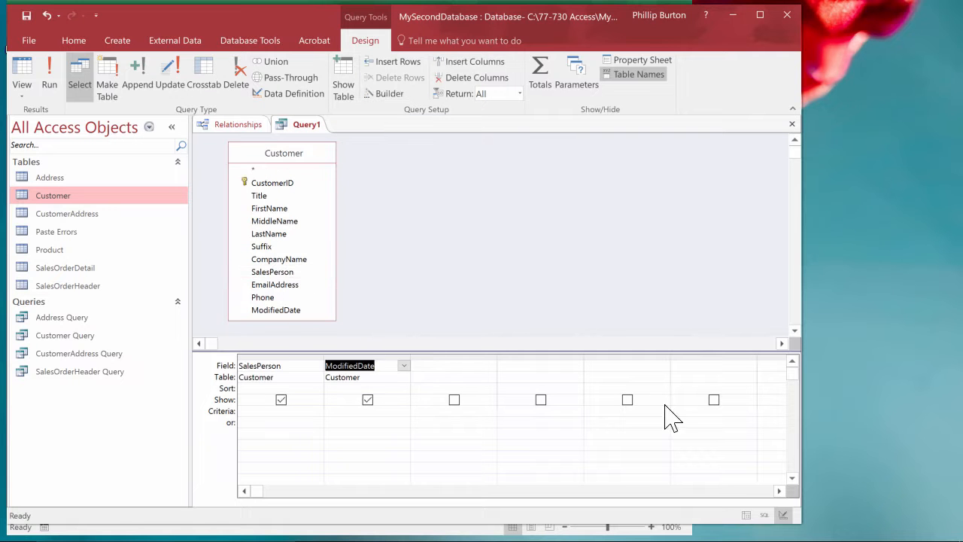
double_click(272, 183)
Add totals to the query with CustomerID set to Count, and display the results with the SalesPerson column fitted to its contents.
left_click(540, 71)
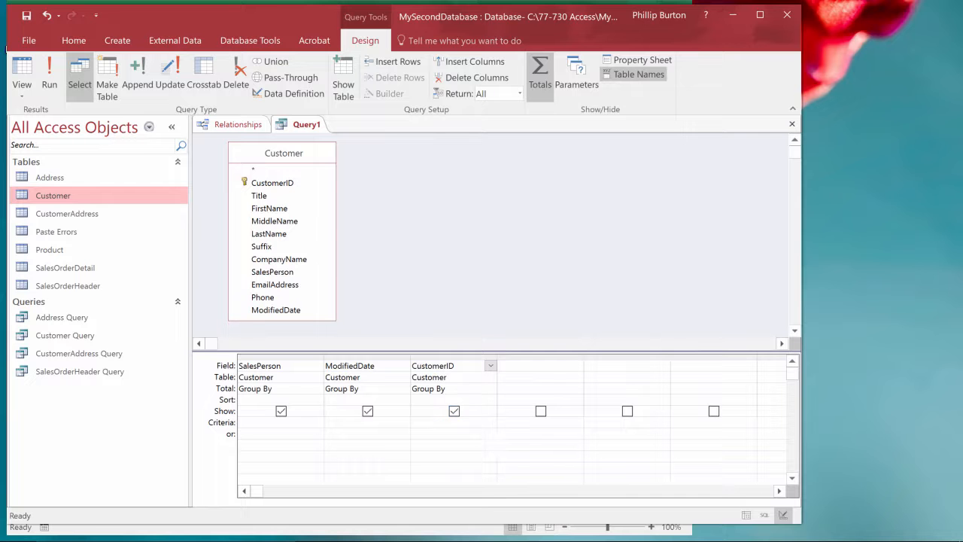
left_click(480, 389)
left_click(491, 389)
left_click(451, 455)
left_click(451, 434)
left_click(22, 71)
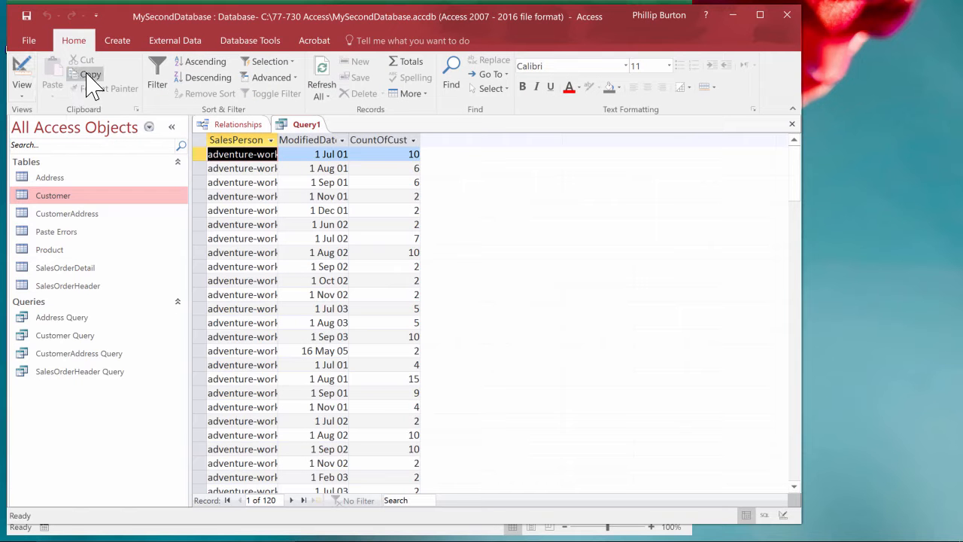
double_click(278, 139)
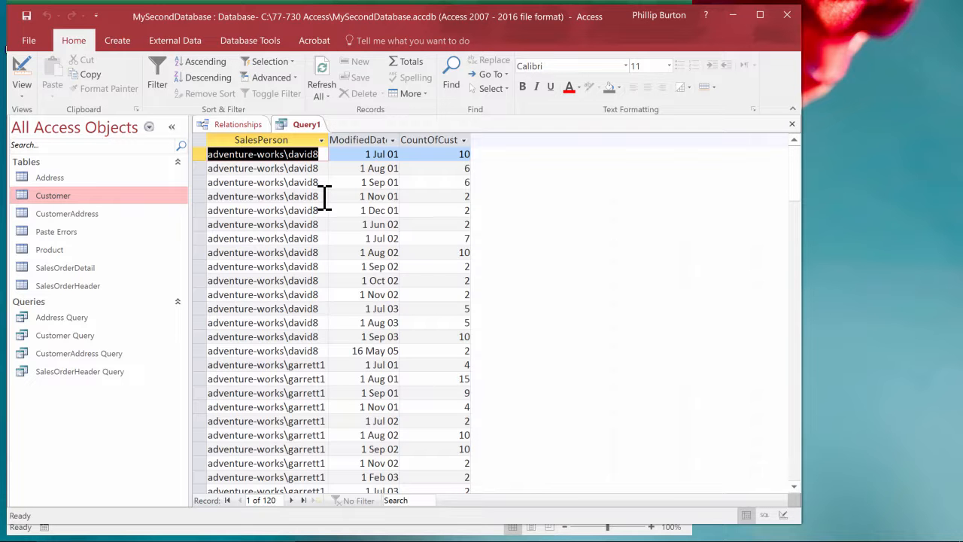
Copy the first two distinct SalesPerson logins from the query results into Notepad on separate lines.
left_click(290, 198)
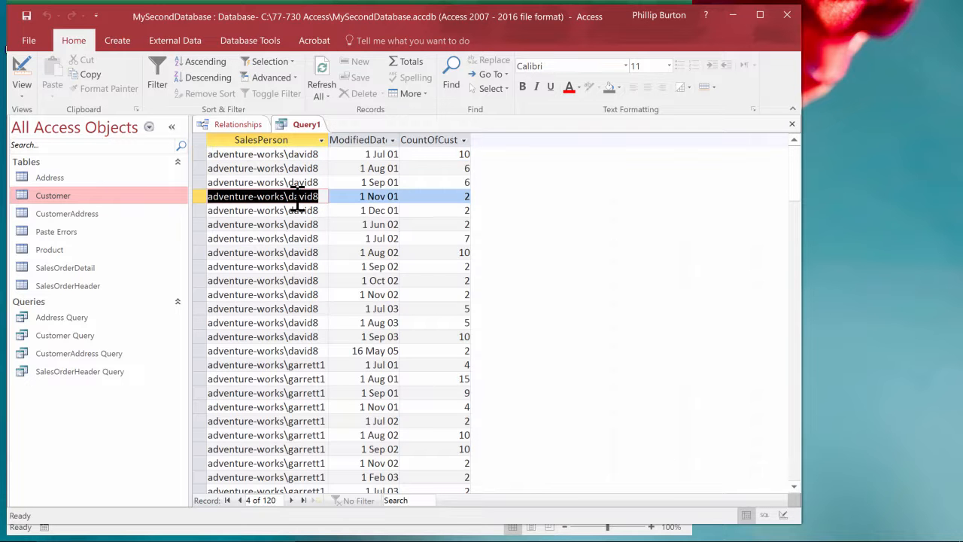
right_click(298, 200)
left_click(345, 227)
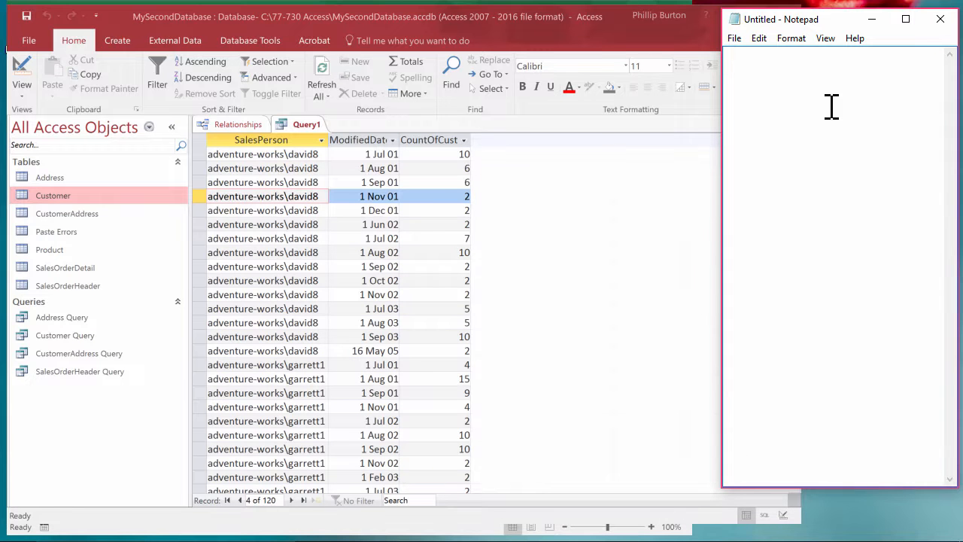
key("ctrl+v")
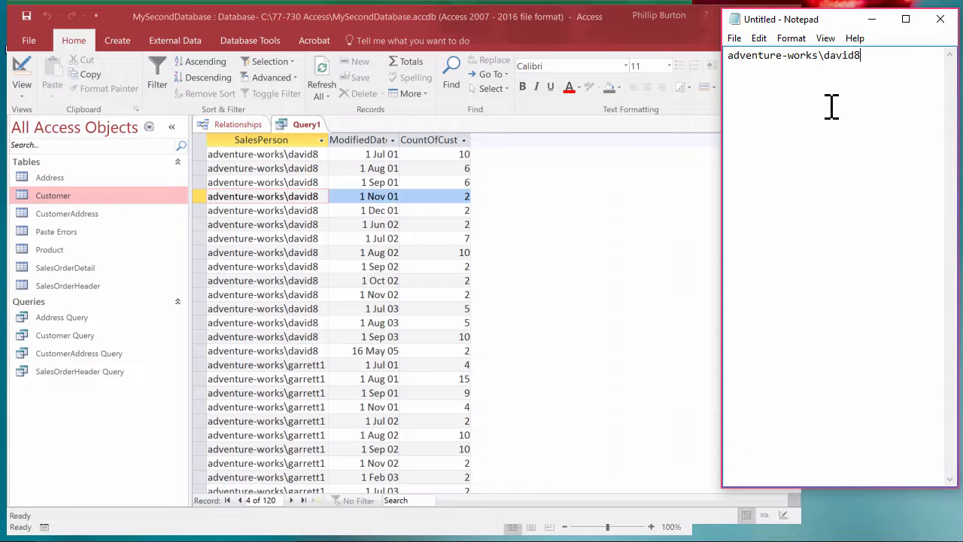
left_click(280, 378)
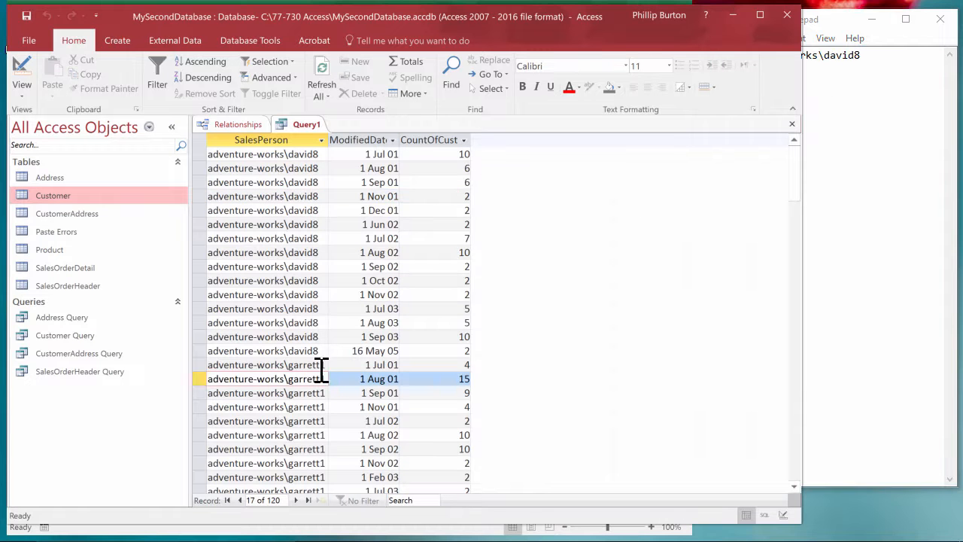
key("Up")
key("ctrl+c")
left_click(866, 97)
key("ctrl+v")
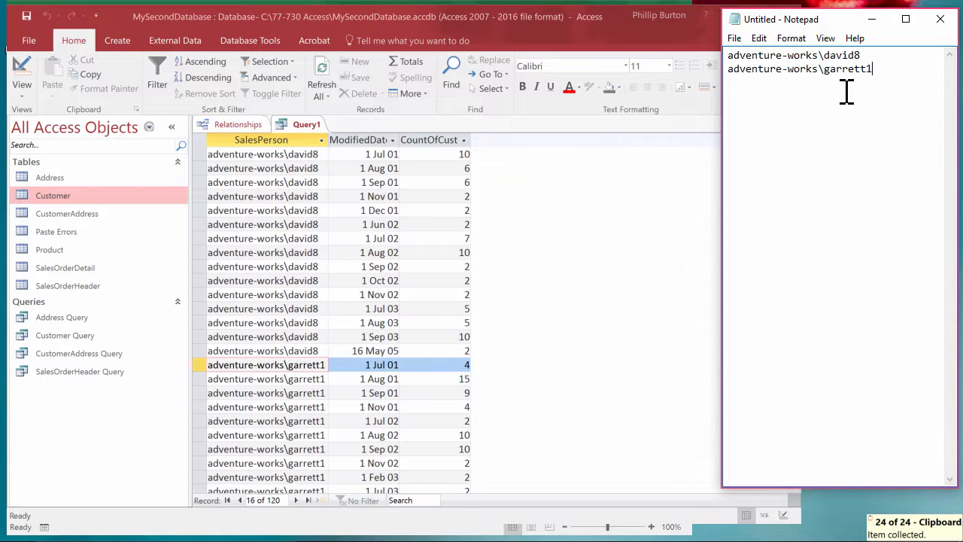
Filter the query design by the first login from Notepad, in quotation marks, as the SalesPerson criterion and display the results.
left_click(287, 197)
left_click(22, 69)
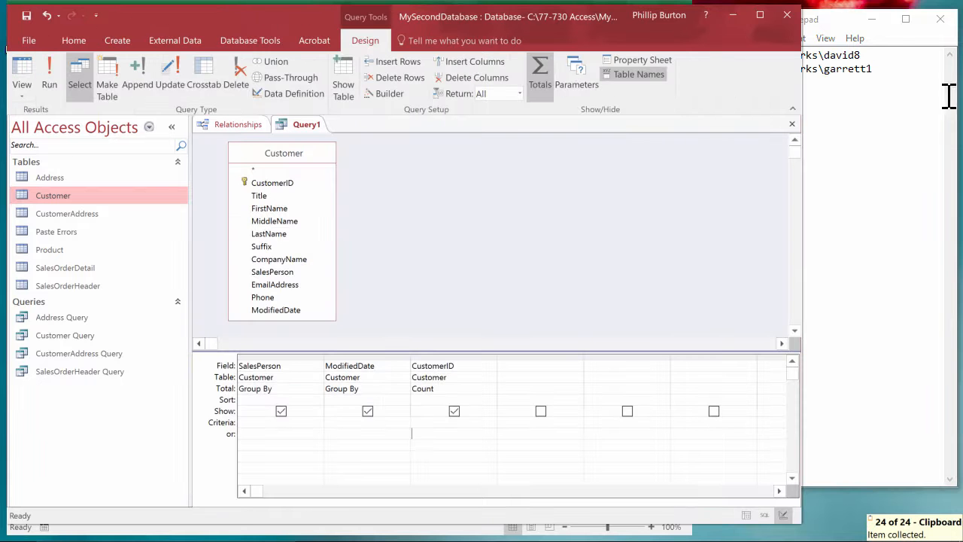
left_click(886, 54)
left_click_drag(886, 53, 590, 16)
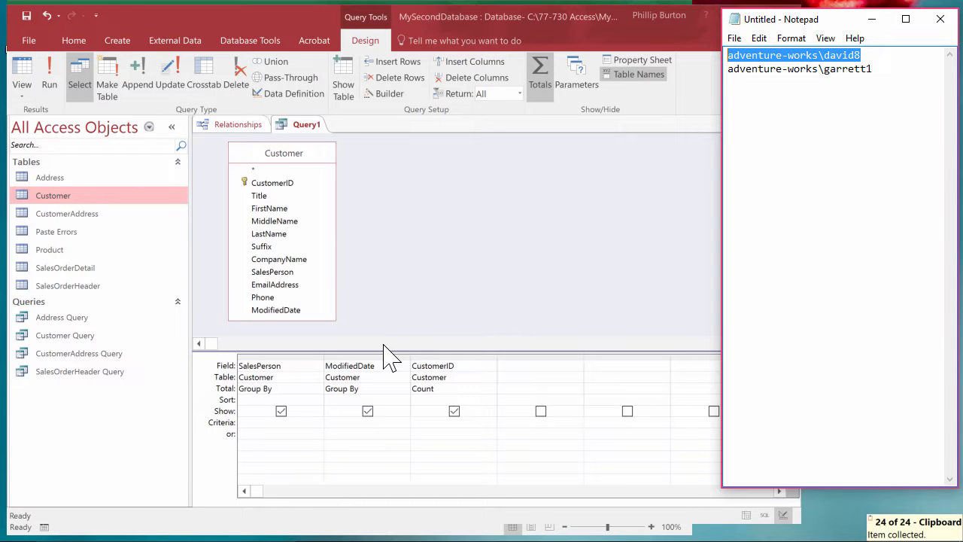
left_click(295, 421)
type("\"")
key("ctrl+v")
type("\"")
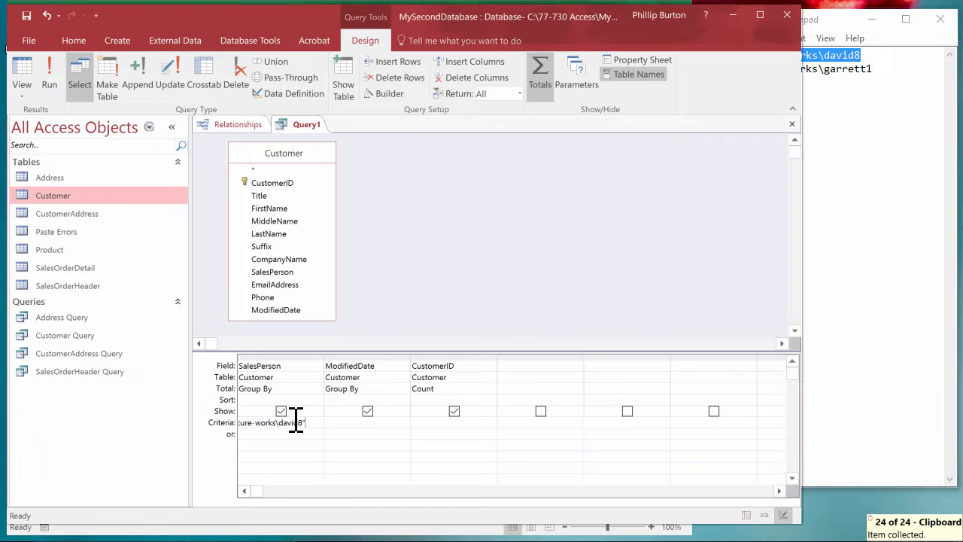
left_click(348, 436)
left_click(24, 77)
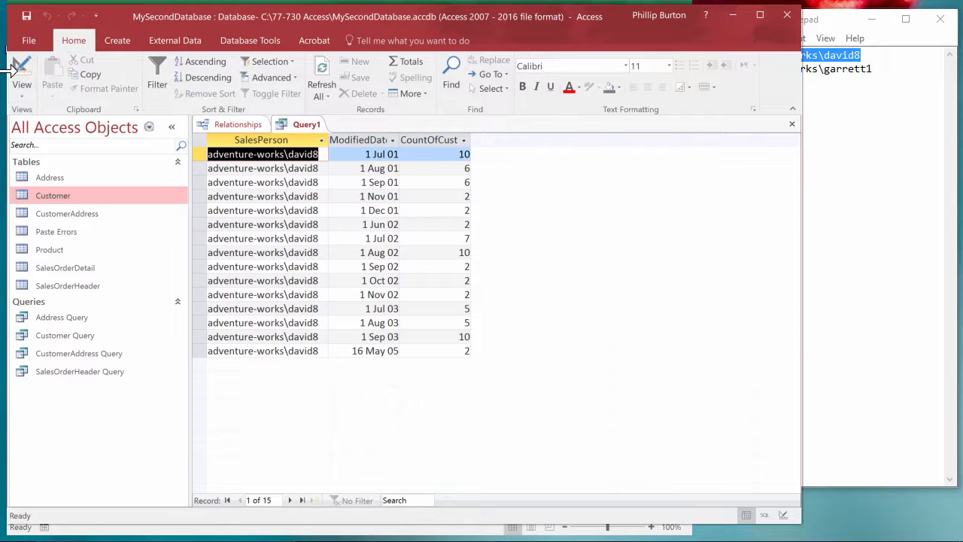
Return to the query design, widen the SalesPerson column and clear its fixed login criterion.
left_click(20, 81)
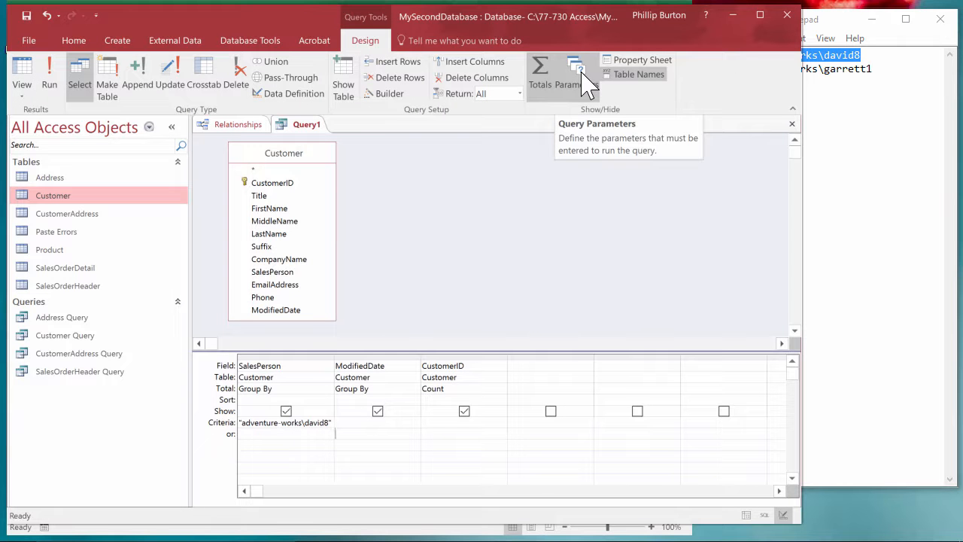
left_click(585, 83)
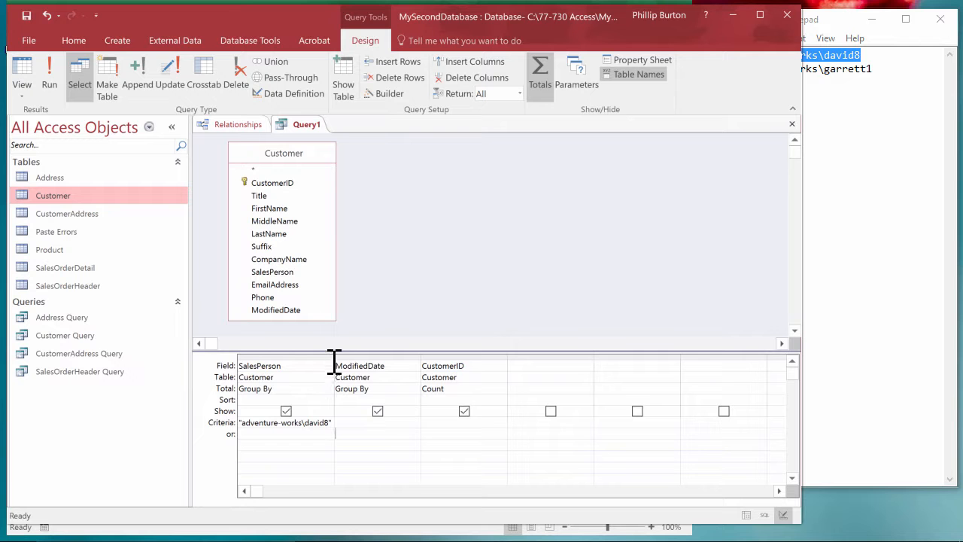
left_click_drag(336, 357, 385, 356)
left_click_drag(354, 423, 239, 423)
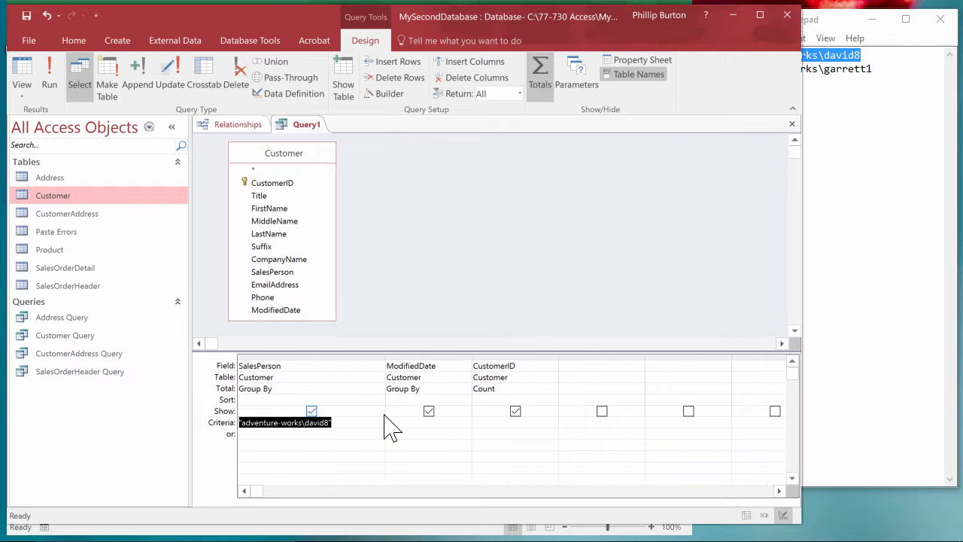
key("Delete")
Define a query parameter called Name of Sales Person with the Short Text data type, and copy its name.
left_click(578, 75)
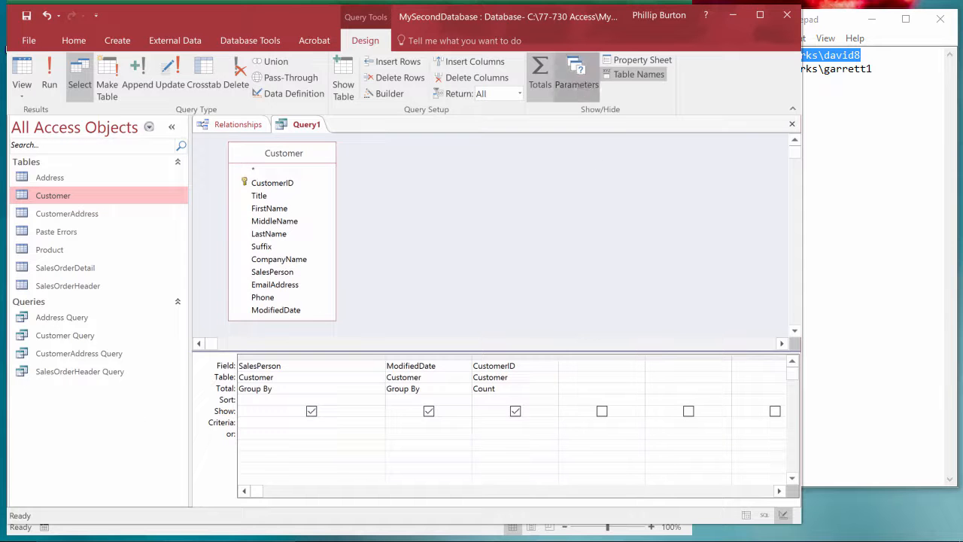
left_click_drag(507, 90, 668, 164)
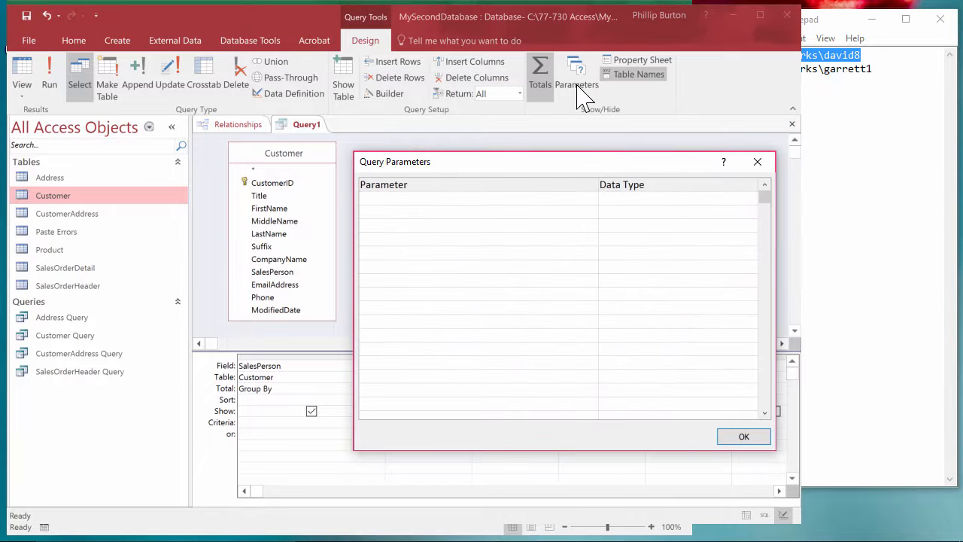
key("ctrl")
type("son")
key("Tab")
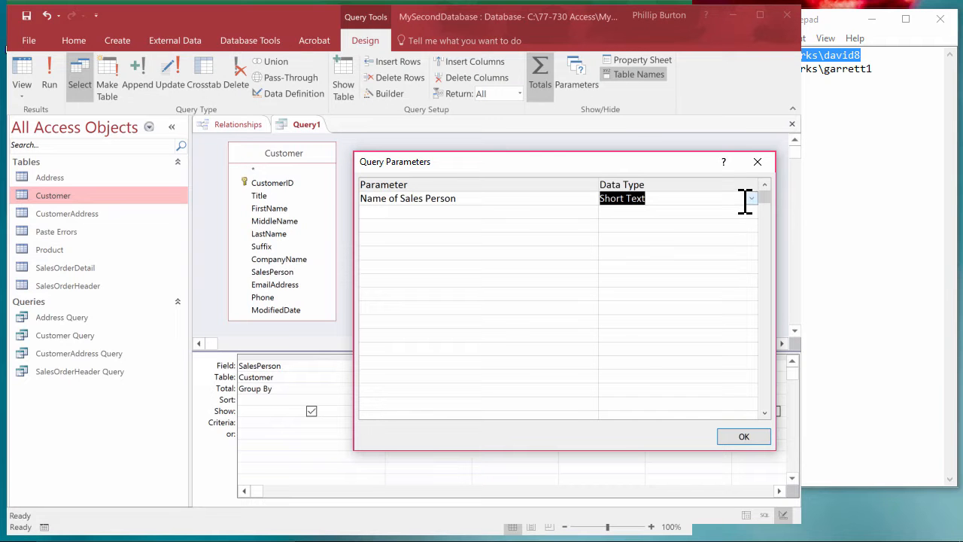
key("alt+Down")
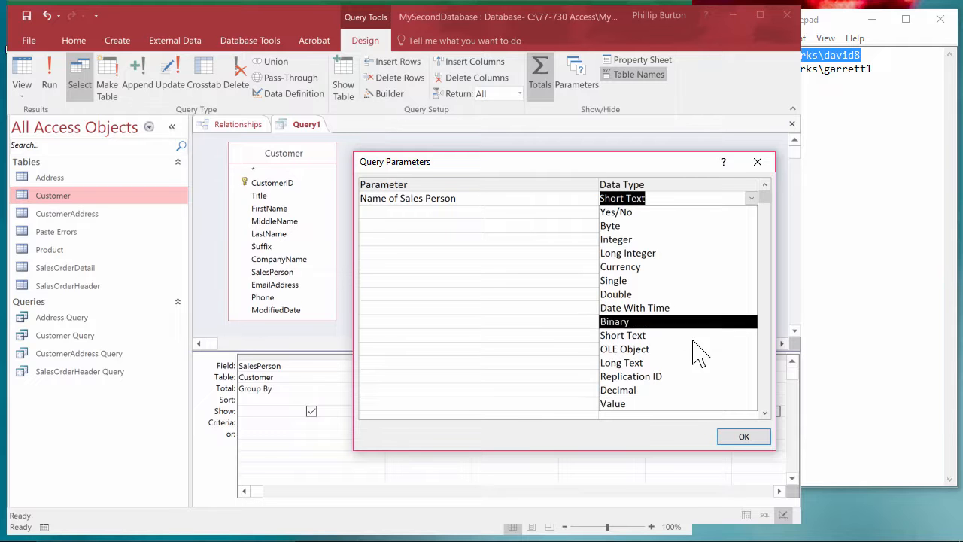
left_click(640, 178)
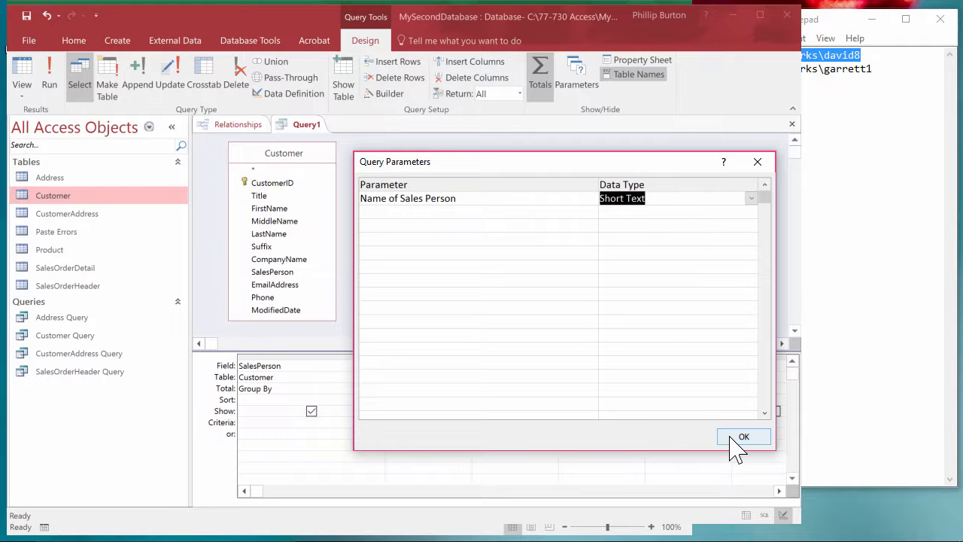
left_click_drag(488, 204, 197, 190)
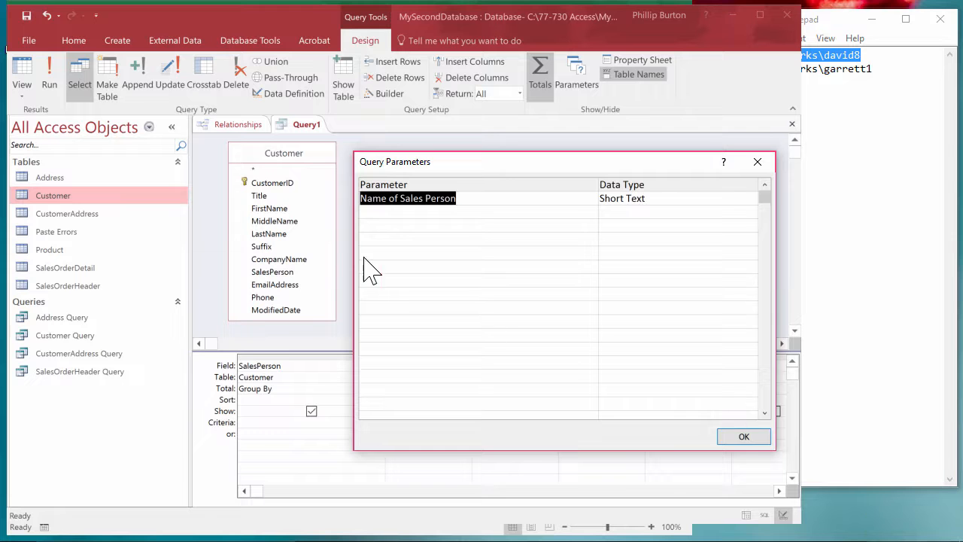
key("ctrl+c")
left_click(745, 438)
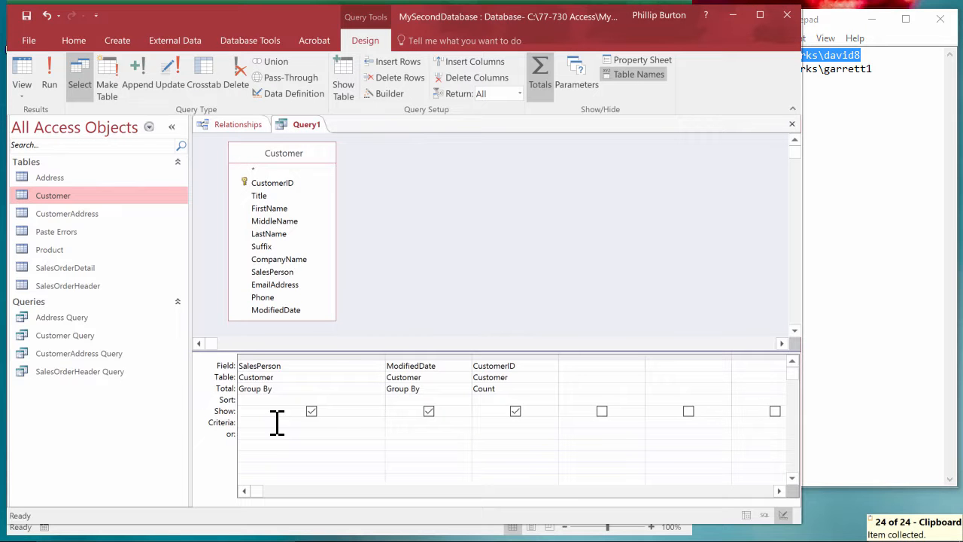
Set the SalesPerson criterion to the bracketed parameter [Name of Sales Person].
key("ctrl+v")
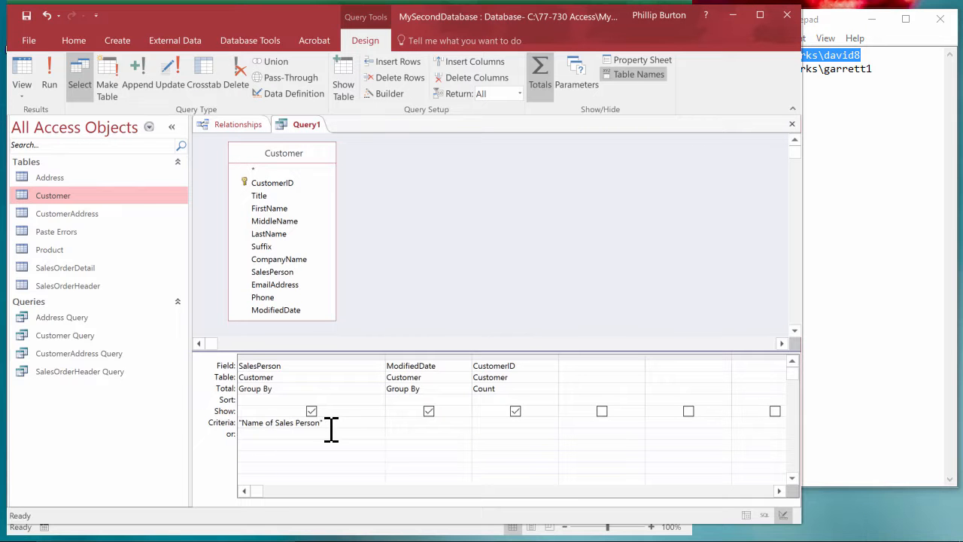
left_click(240, 423)
type("\"")
left_click(323, 423)
key("BackSpace")
type("[")
left_click(272, 434)
left_click(381, 433)
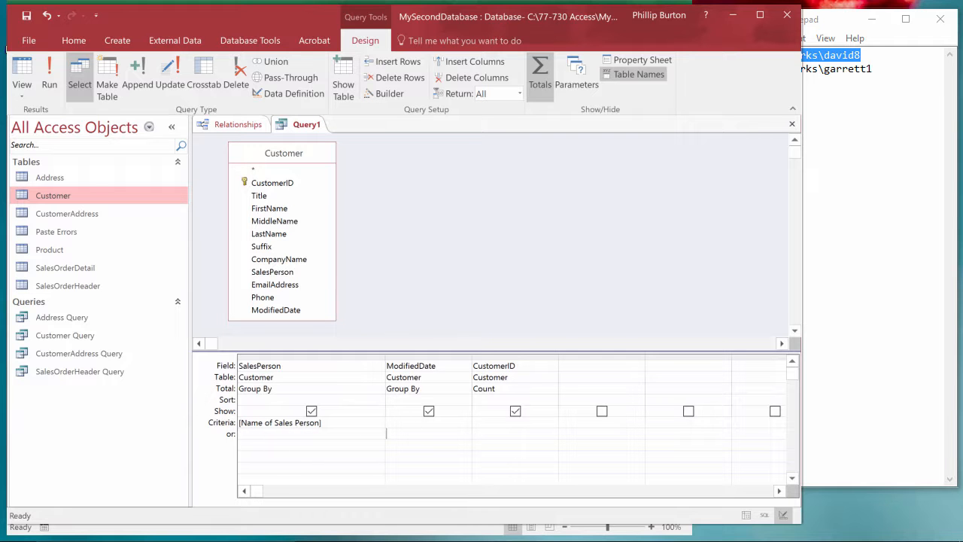
double_click(280, 366)
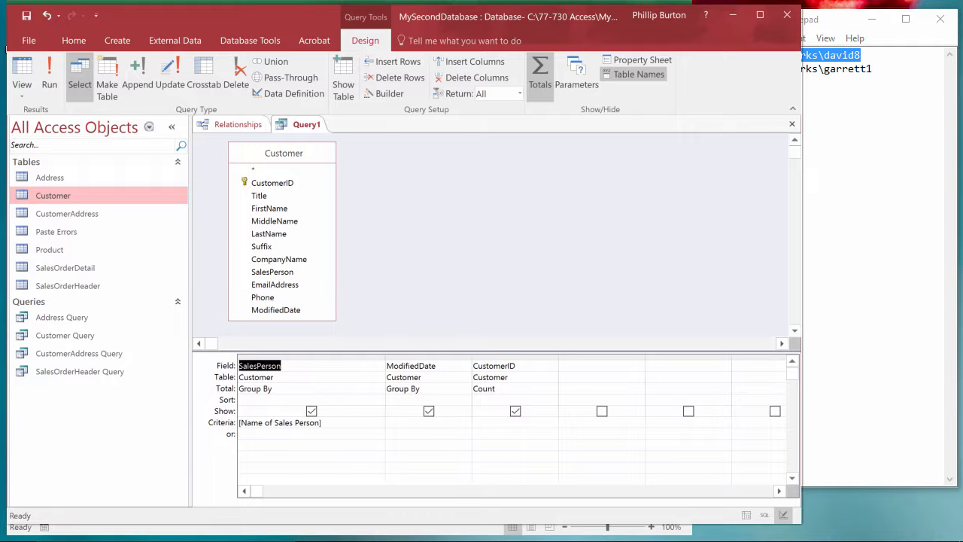
double_click(333, 423)
left_click_drag(211, 415, 224, 428)
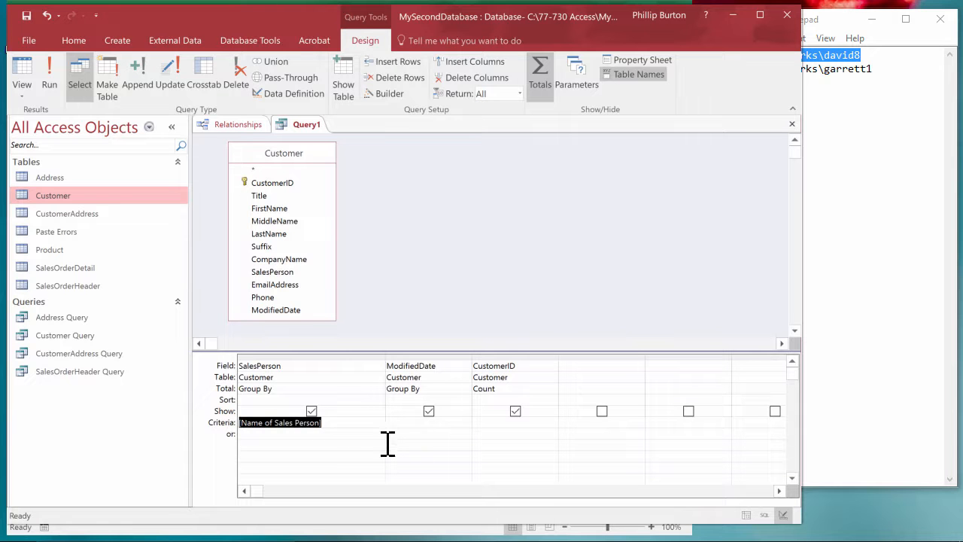
left_click(420, 434)
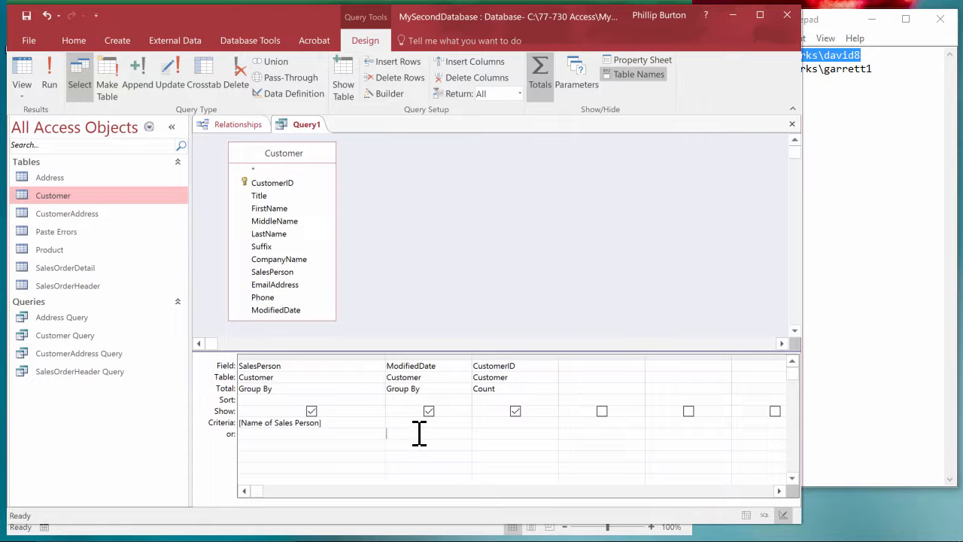
Run the query with the first sales person's login from Notepad as the parameter value, and return to the query design.
left_click(48, 77)
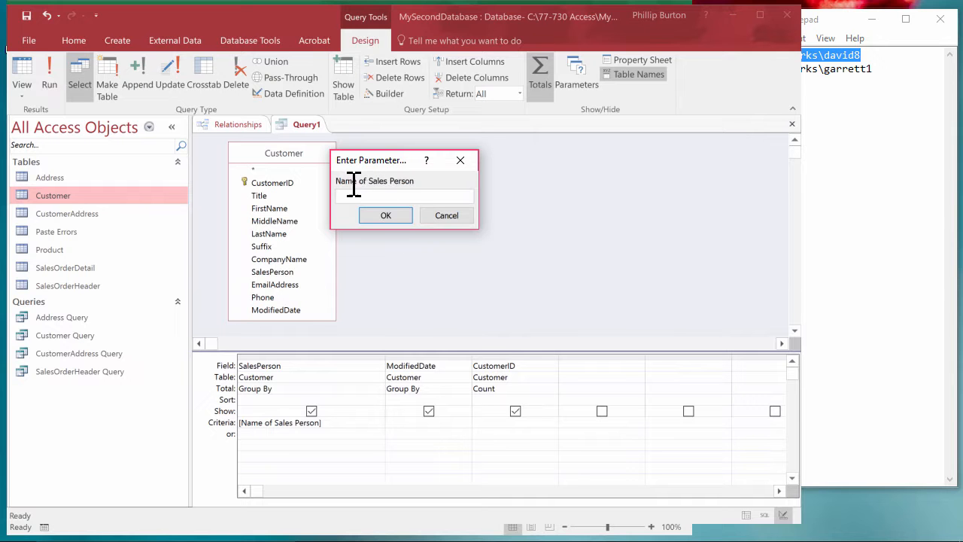
left_click(838, 22)
key("ctrl+c")
left_click(413, 197)
key("ctrl+v")
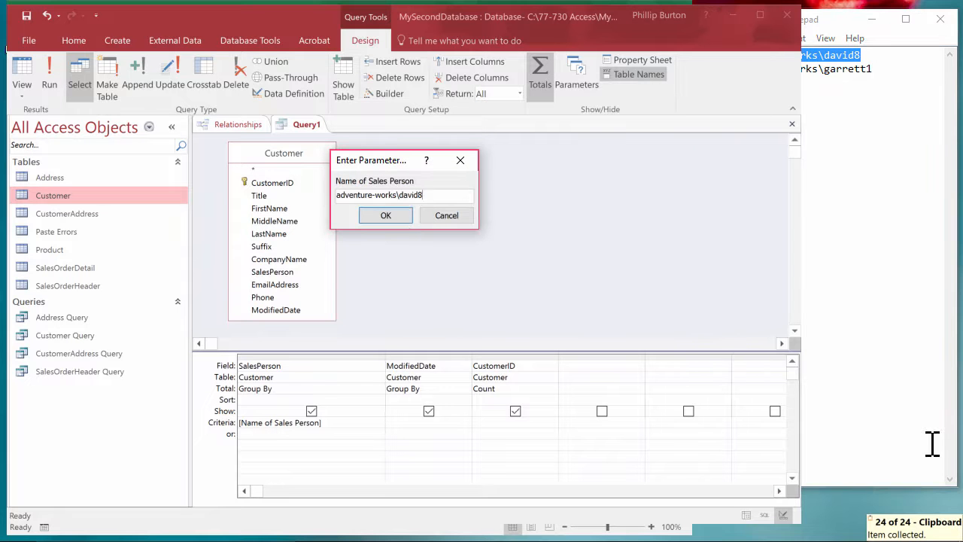
key("Return")
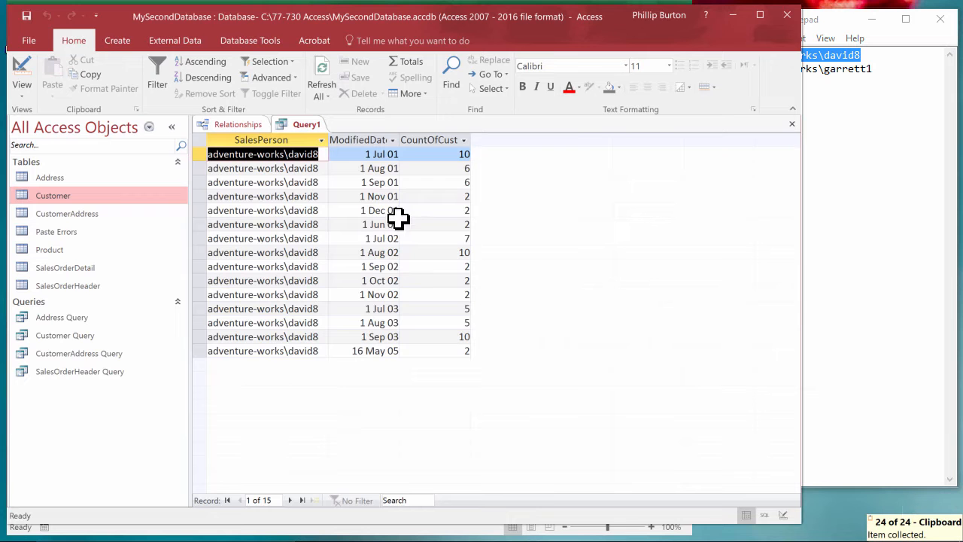
left_click(33, 76)
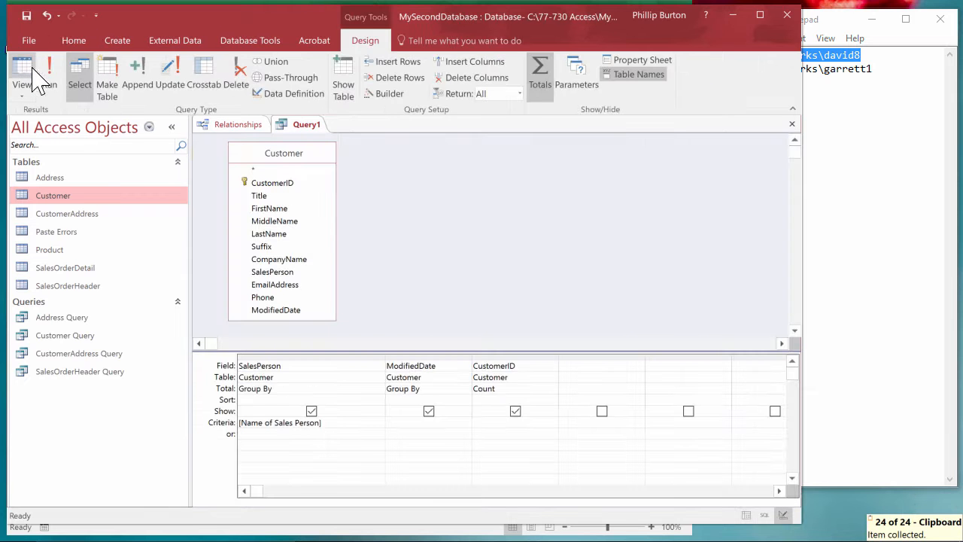
Run the query with the second sales person's login copied from Notepad as the parameter value, and return to the query design.
left_click(48, 79)
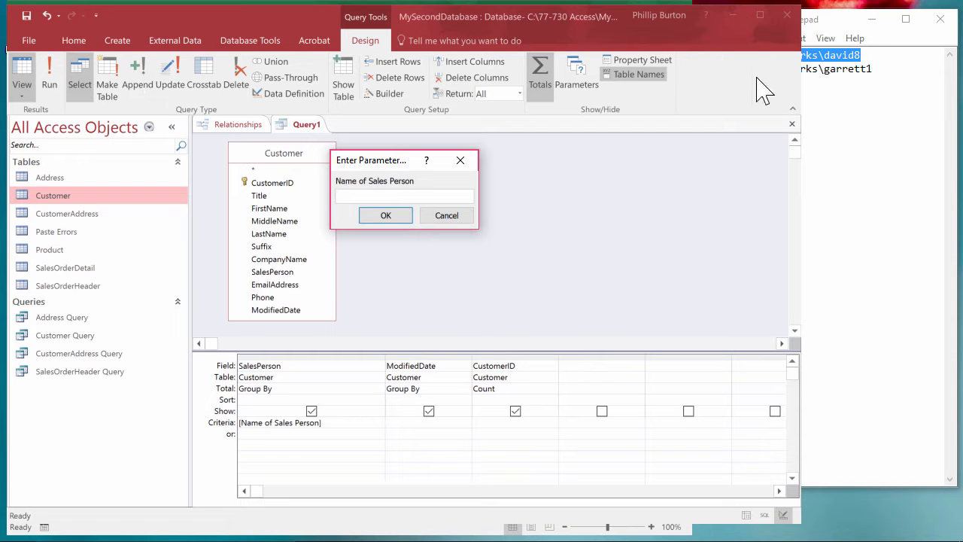
left_click_drag(903, 75, 656, 89)
key("ctrl+c")
left_click(467, 192)
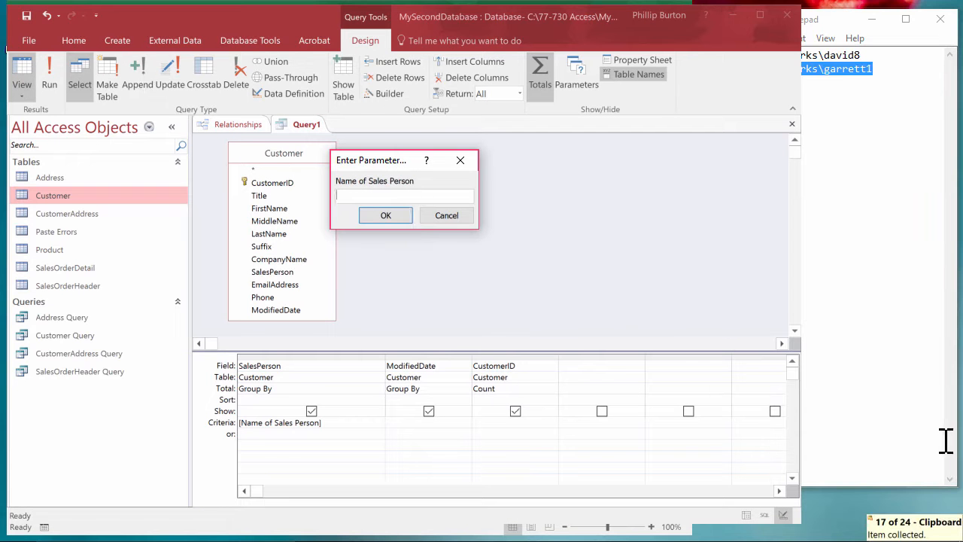
key("ctrl+v")
left_click(401, 214)
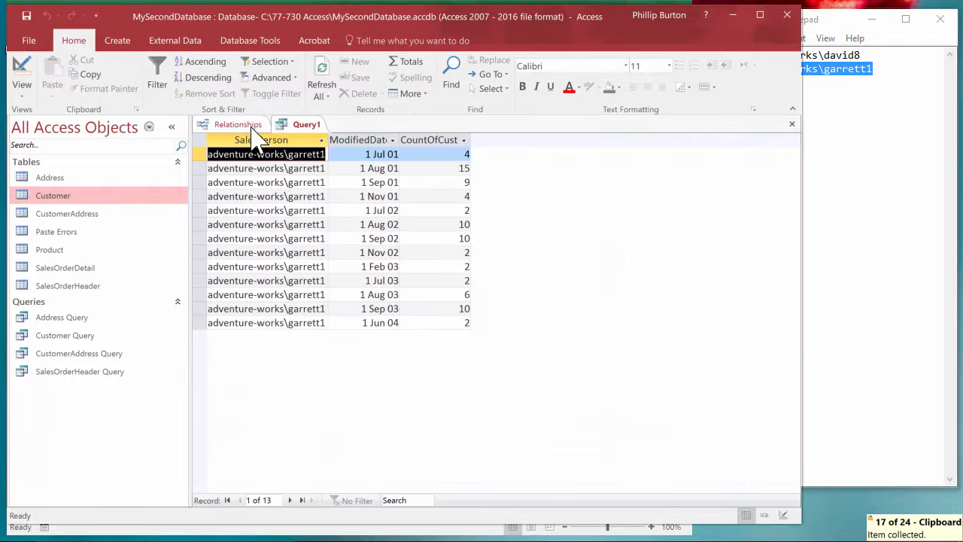
left_click(28, 67)
Run the query with only the name part of the second sales person's login, omitting the adventure-works prefix and number, and return to the design.
left_click(835, 91)
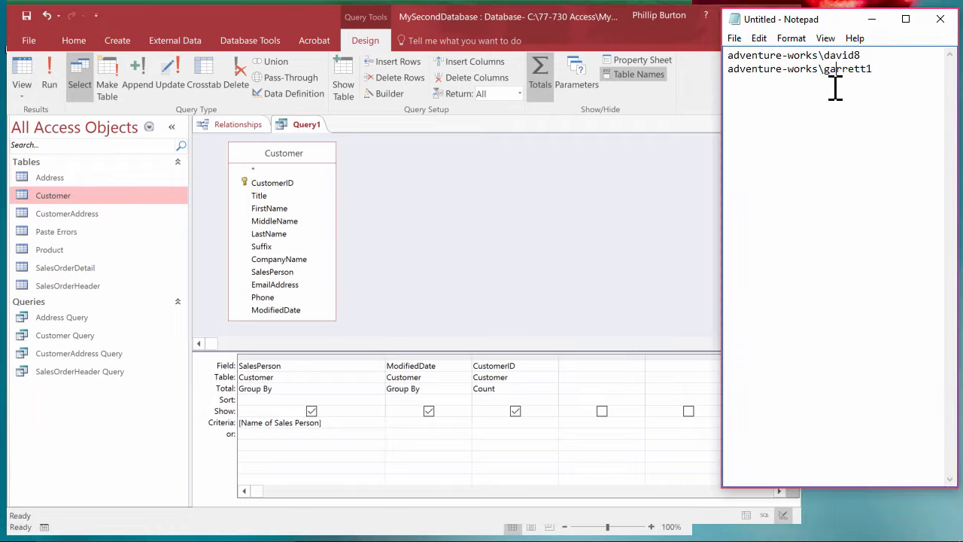
left_click_drag(834, 90, 715, 71)
left_click(810, 126)
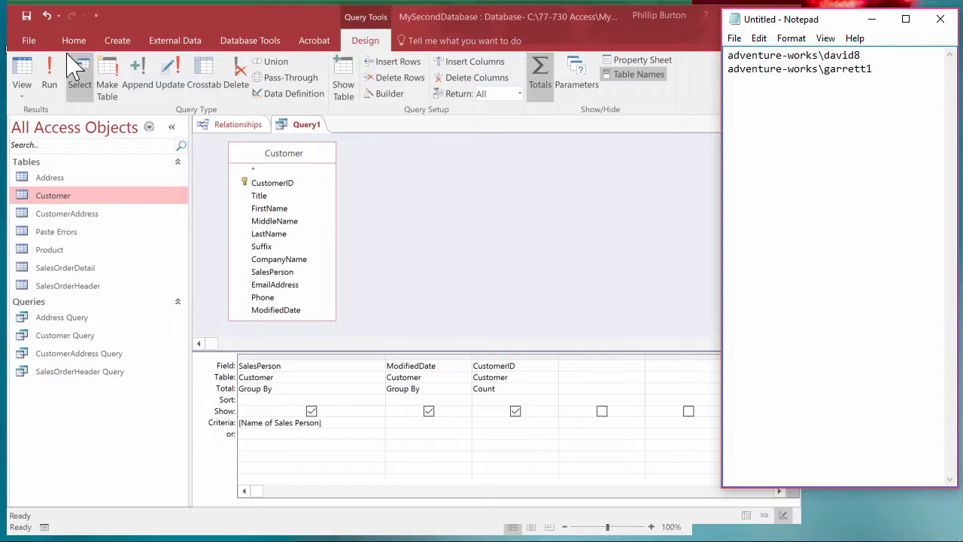
left_click(30, 70)
left_click(30, 68)
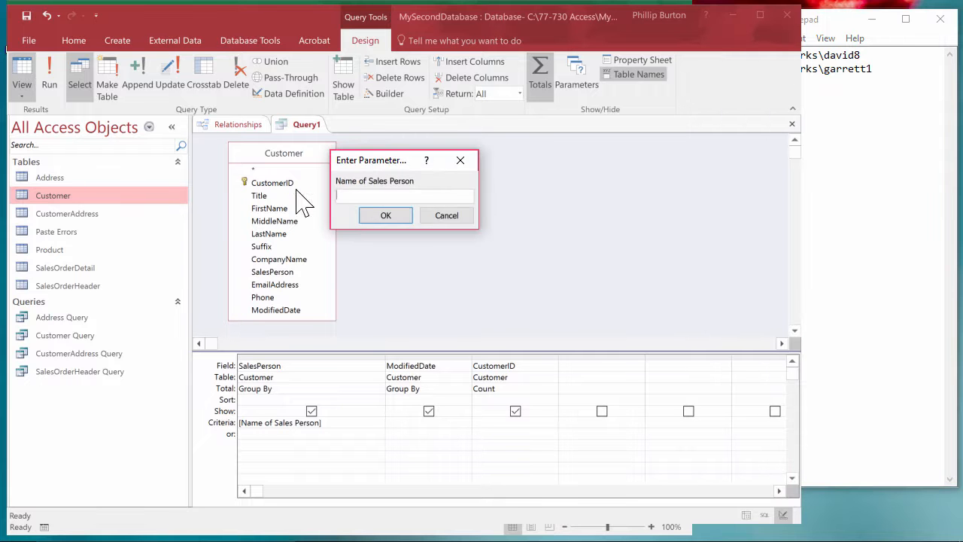
type("garrett")
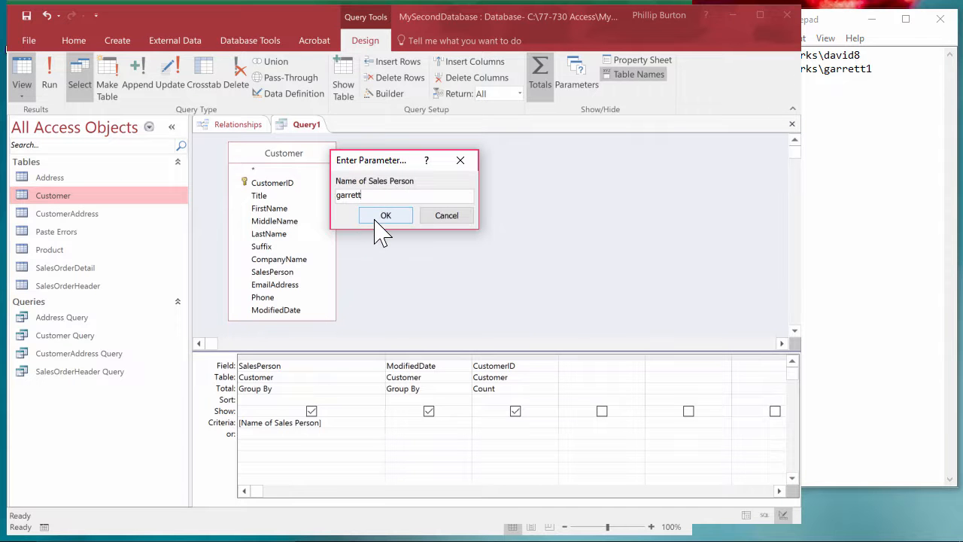
left_click(380, 217)
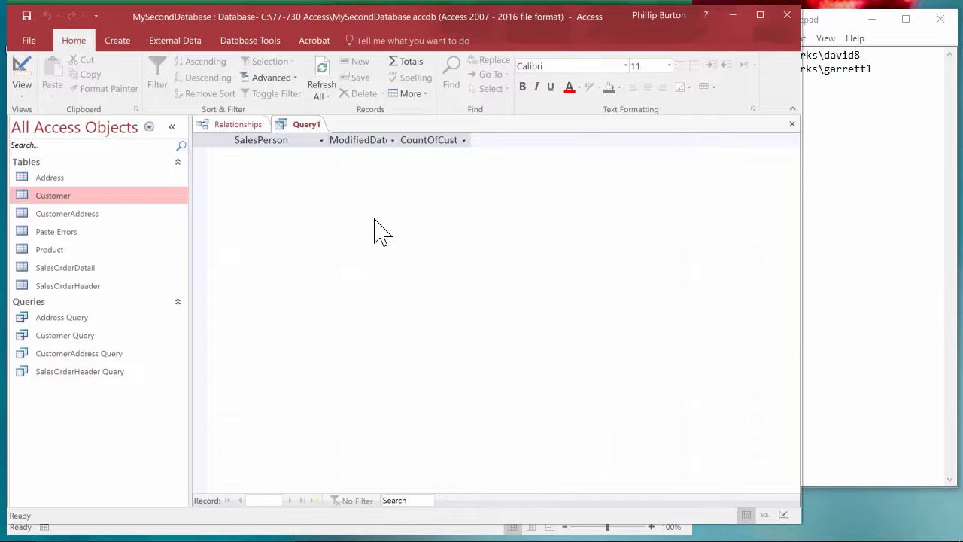
left_click(30, 66)
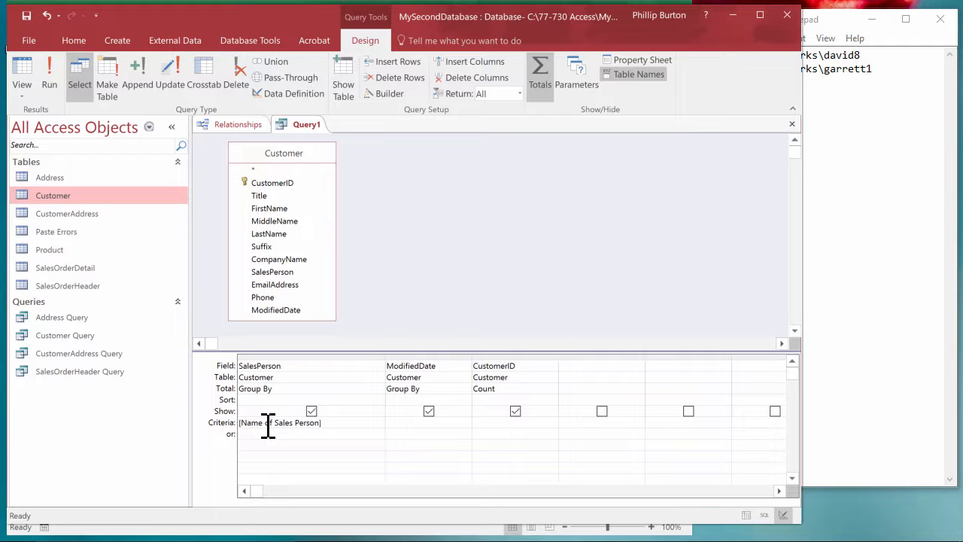
Change the SalesPerson criterion to Like "*" & [Name of Sales Person] & "*" and examine the whole expression enlarged.
type("like \"*\" &")
left_click(375, 423)
left_click(411, 431)
right_click(372, 423)
left_click(408, 395)
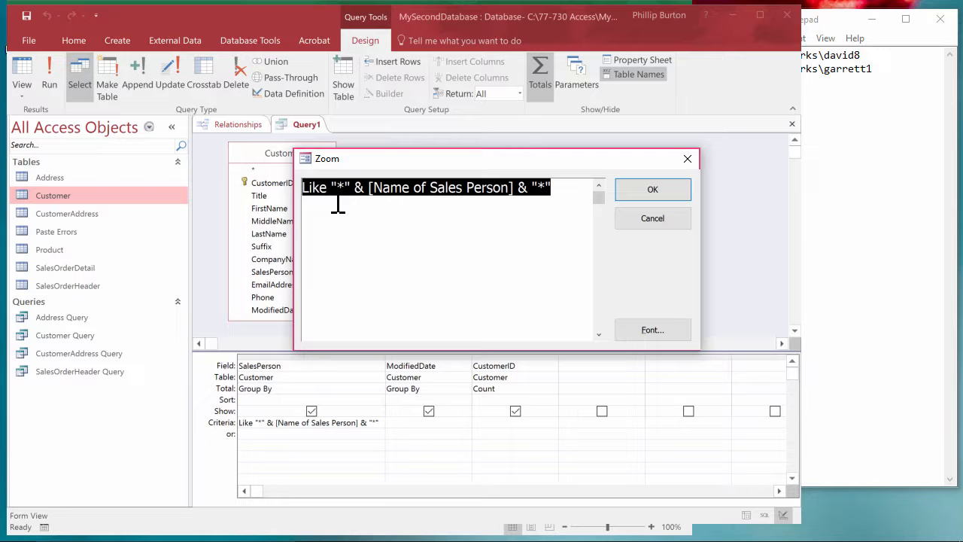
left_click_drag(339, 189, 536, 188)
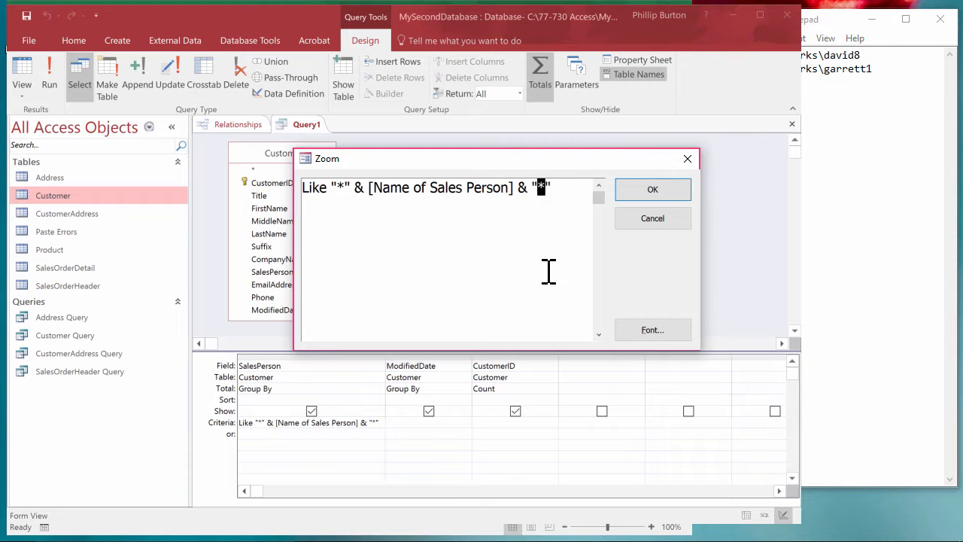
left_click(653, 190)
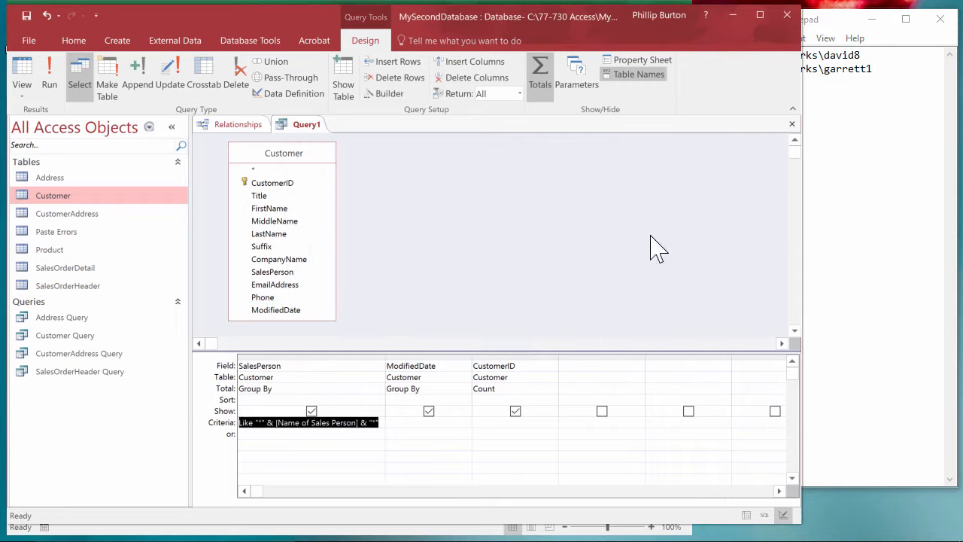
Test the wildcard criterion with the name part of the second sales person's login, and return to the query design.
left_click(22, 72)
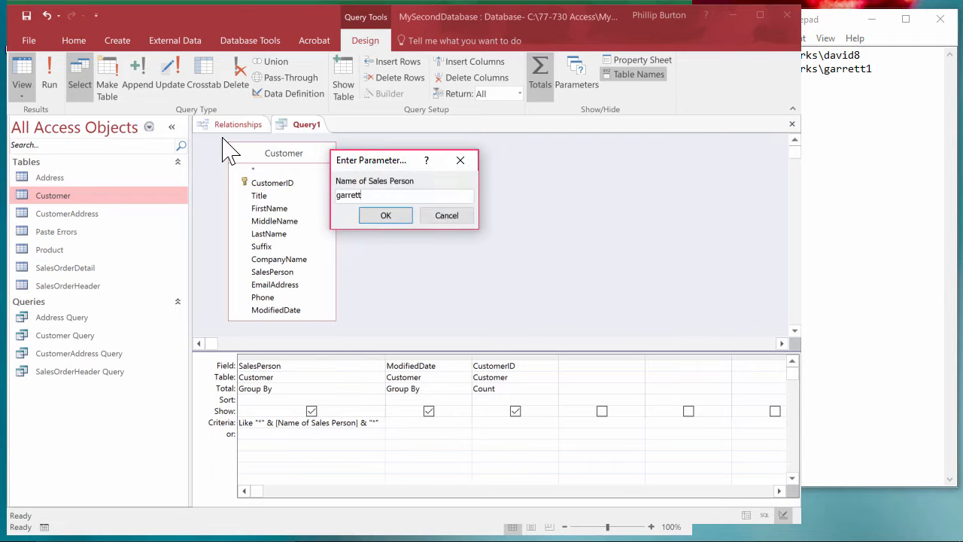
left_click(388, 216)
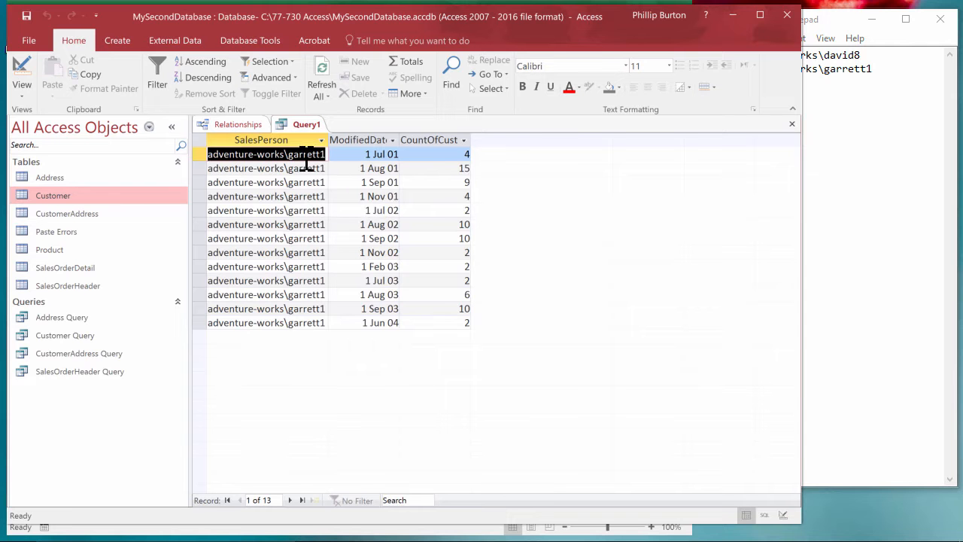
left_click(22, 72)
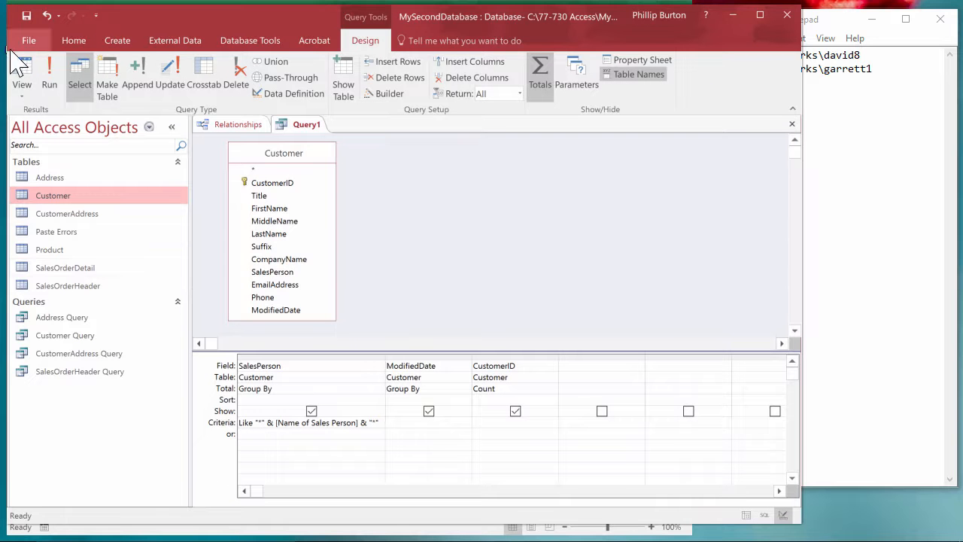
Run the query with that name shortened by its final letter, highlight the matching text in the first record, and return to the design.
left_click(22, 72)
type("garret")
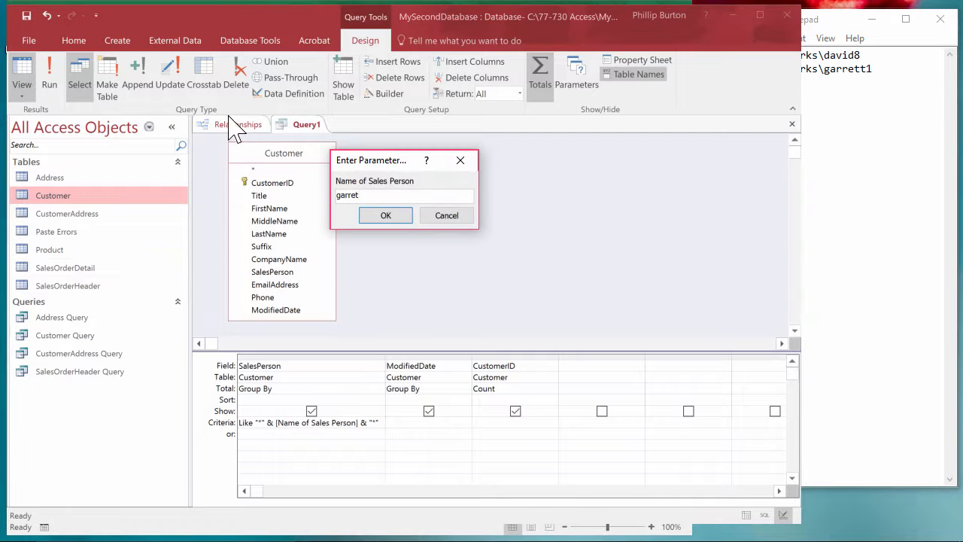
left_click(386, 215)
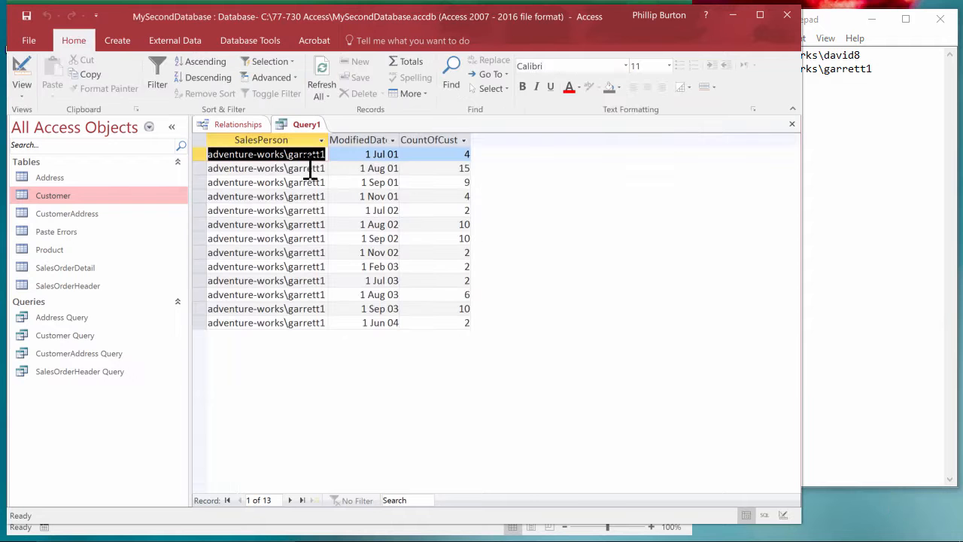
left_click_drag(289, 155, 317, 155)
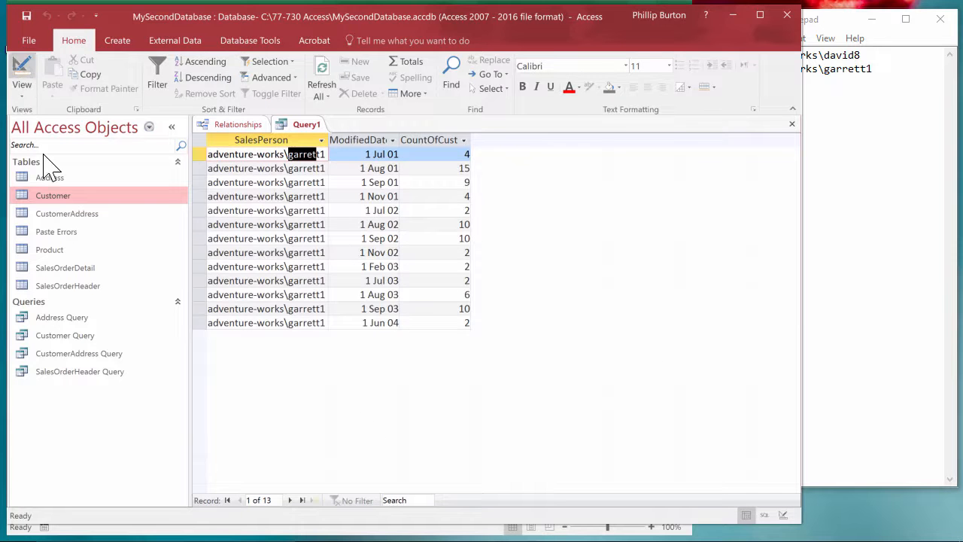
left_click(22, 71)
Run the query with the sales person parameter left blank and look through the records.
left_click(21, 72)
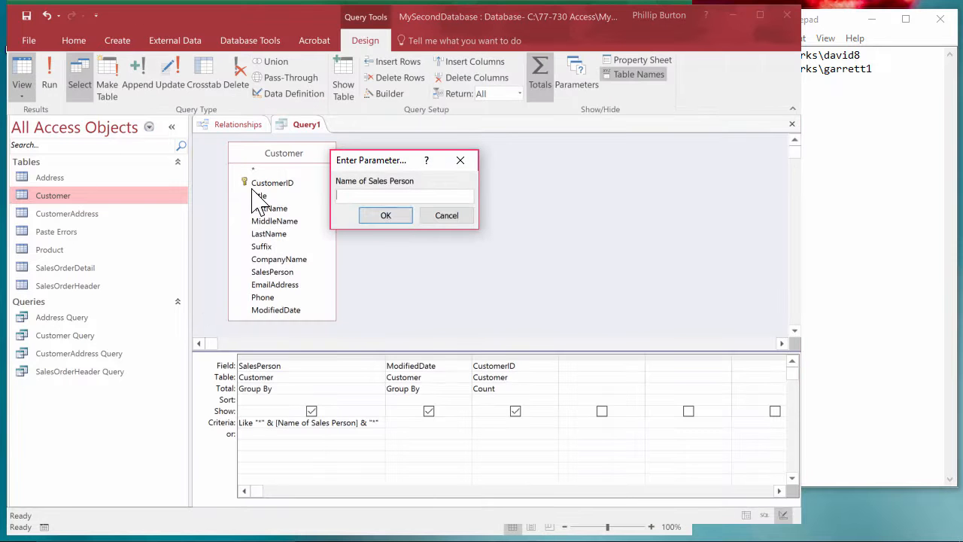
left_click(386, 216)
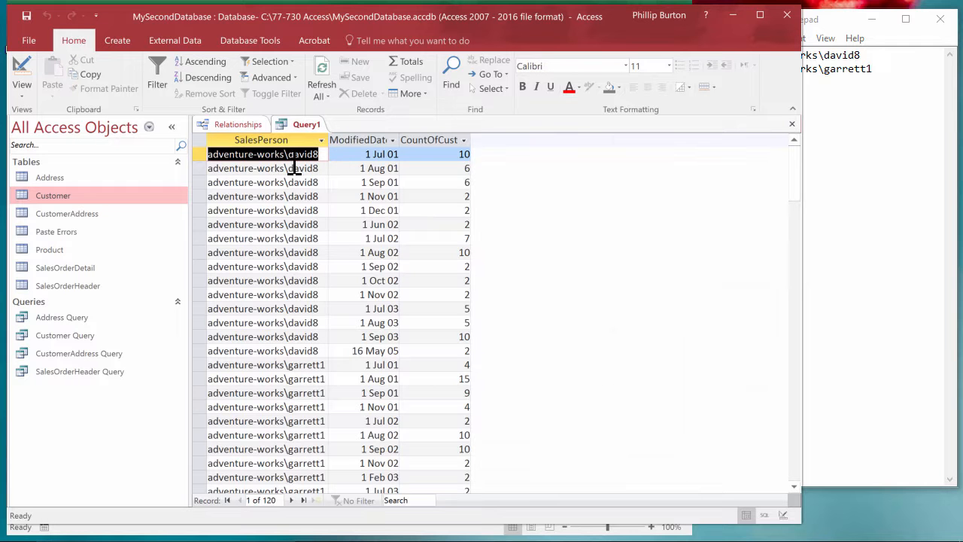
left_click_drag(803, 189, 828, 112)
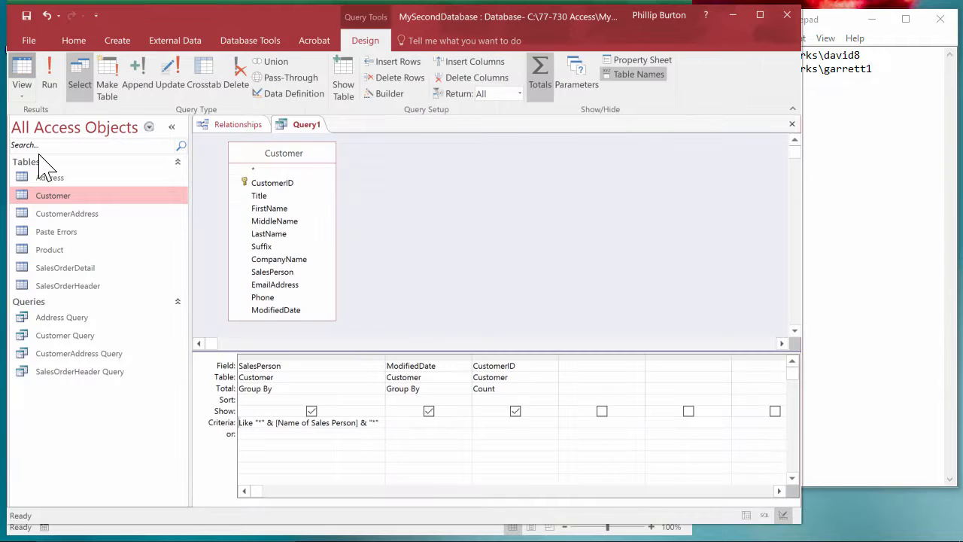
Run the query again with adventure as the parameter value, look through the records and return to the query design.
left_click(57, 84)
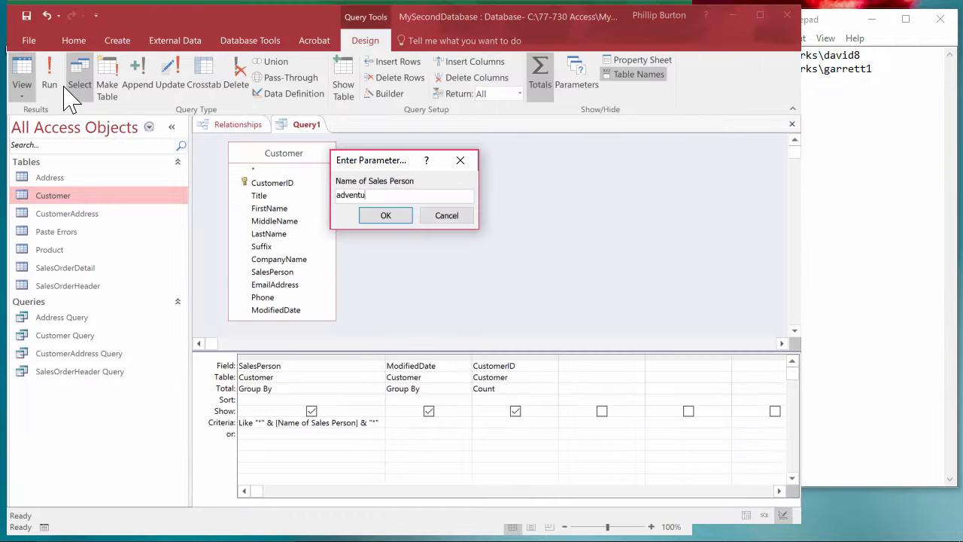
left_click(386, 216)
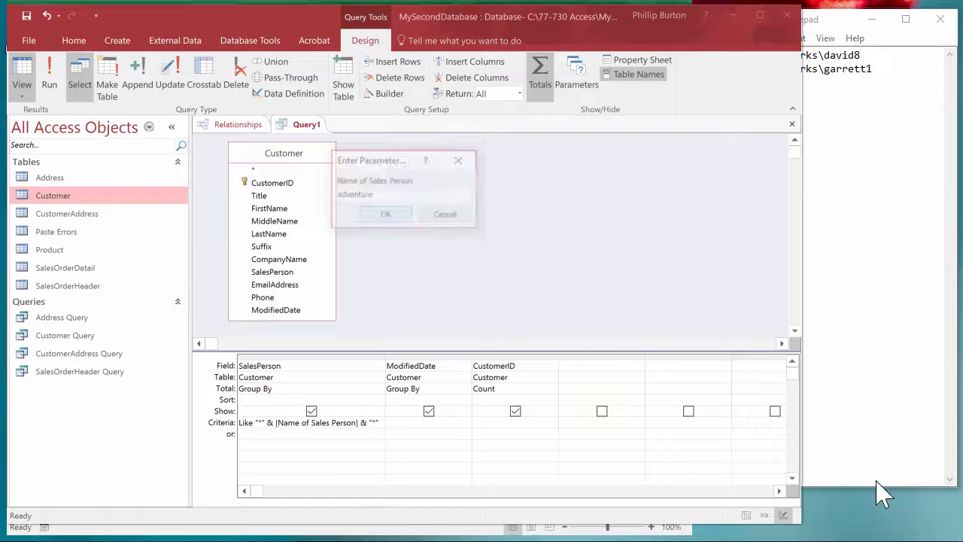
left_click_drag(796, 163, 710, 75)
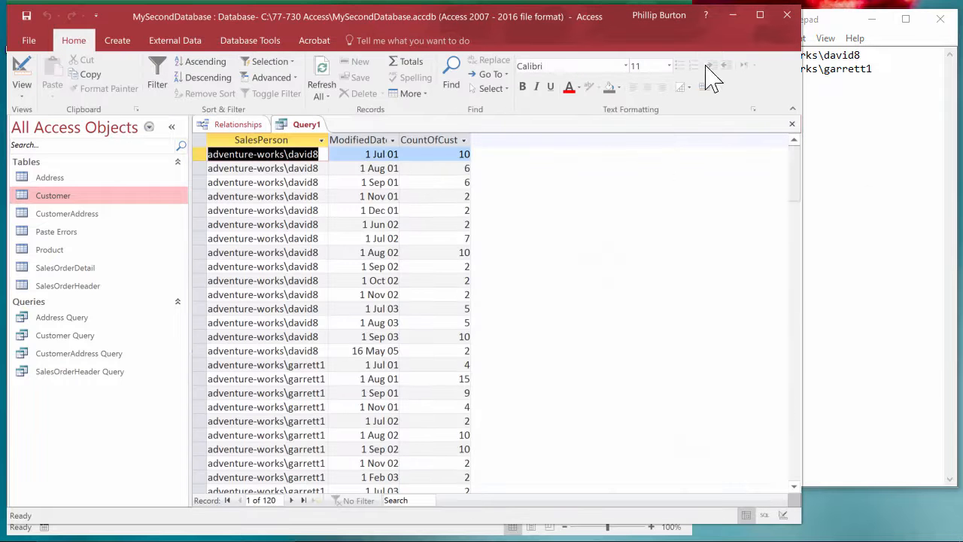
left_click(21, 72)
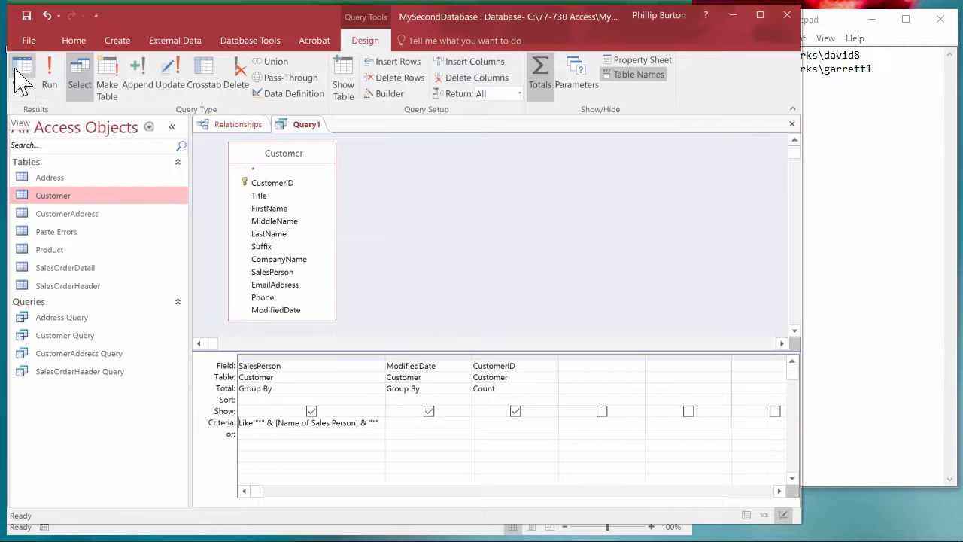
Run the query with a random string such as asdfjklads as the parameter value, and return to the query design.
left_click(22, 75)
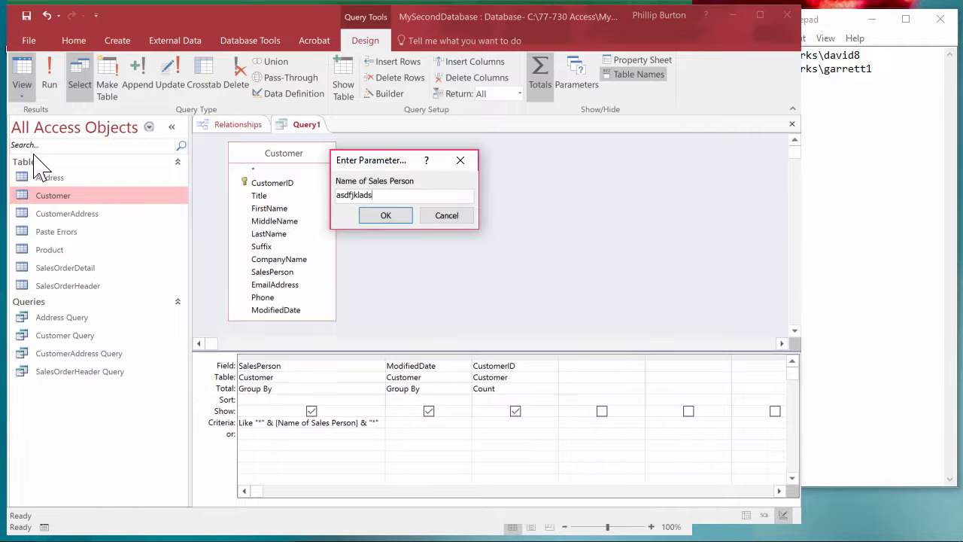
key("Return")
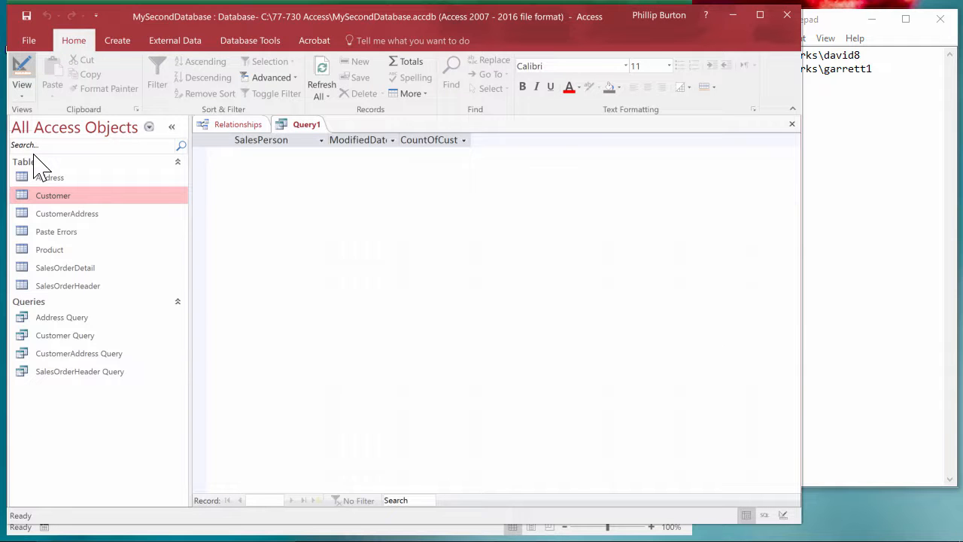
left_click(22, 76)
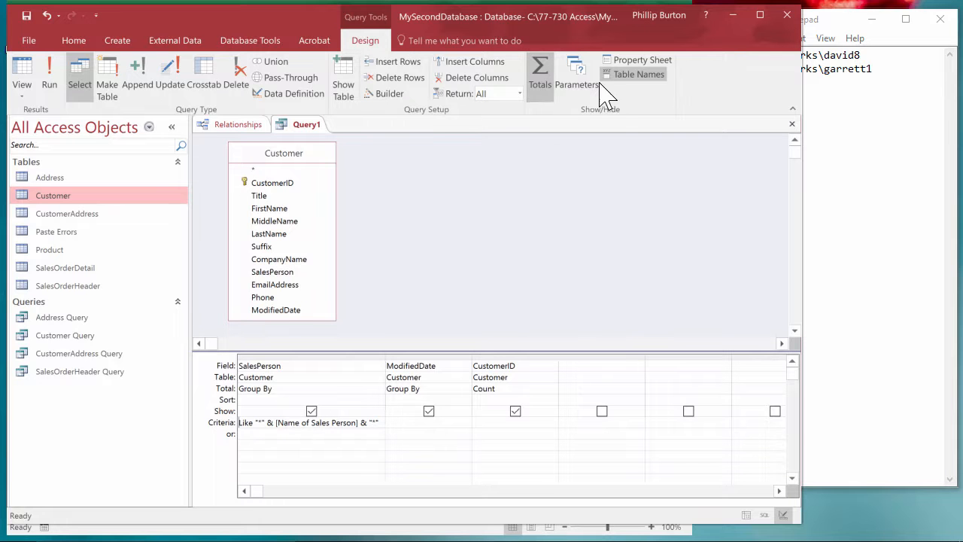
Review the data types available for the Name of Sales Person query parameter, keeping Short Text.
left_click(586, 81)
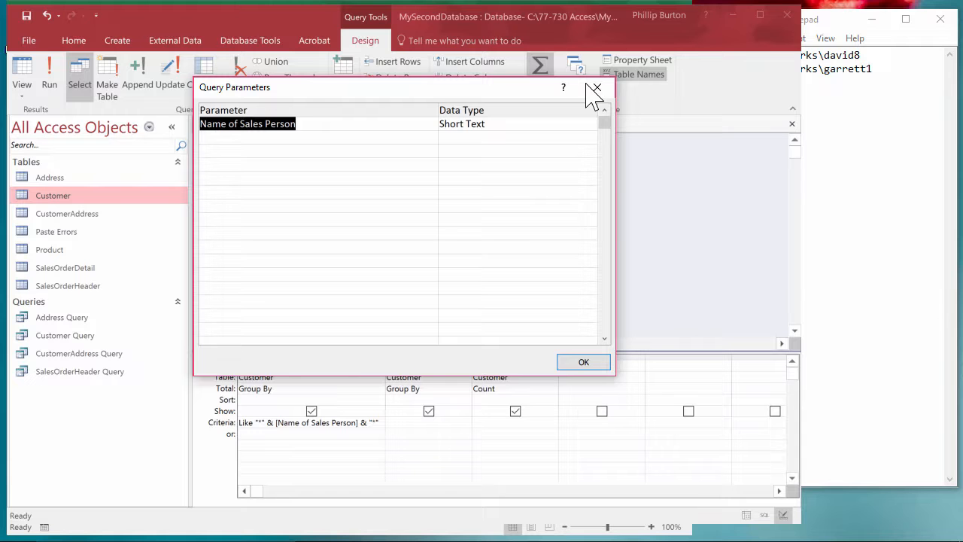
left_click(574, 125)
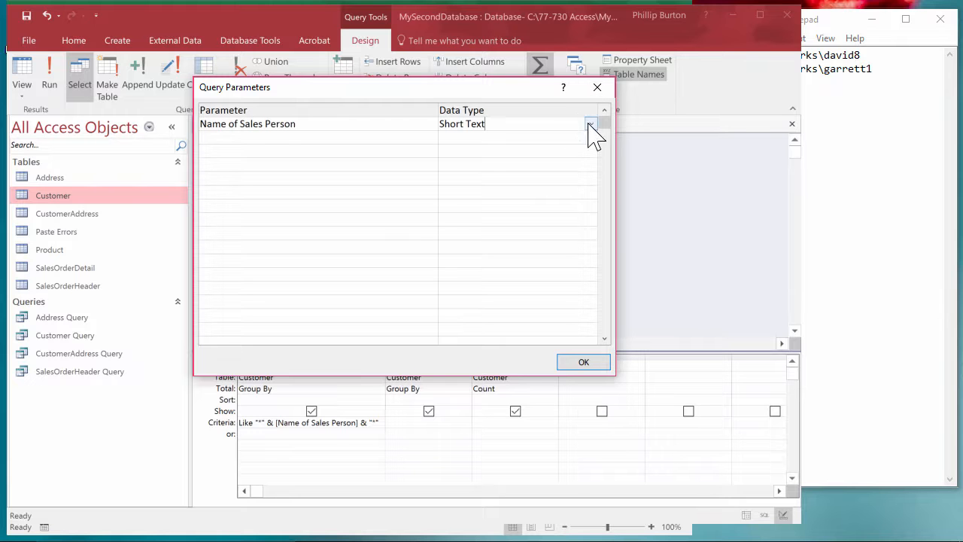
left_click(591, 124)
left_click(591, 124)
left_click(590, 363)
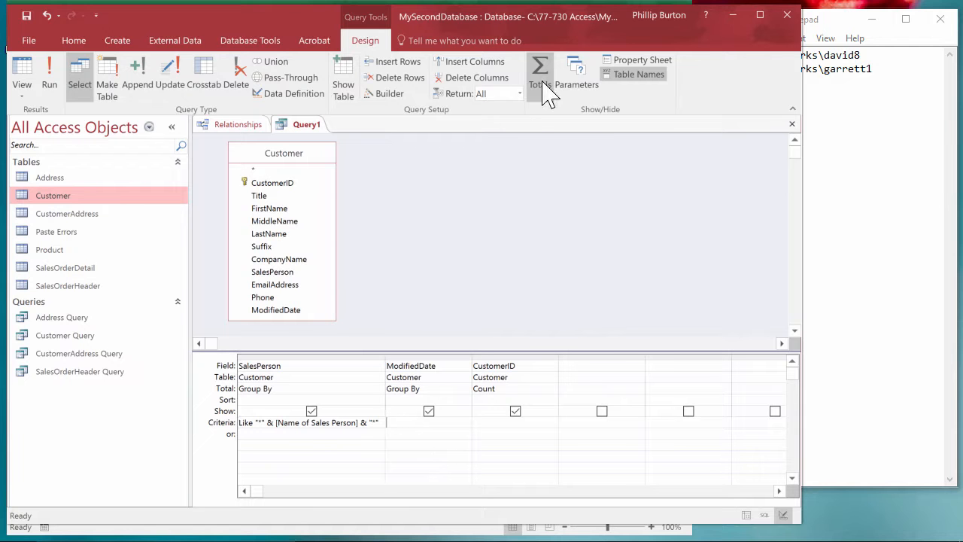
Add the misspelled field name CustomerIT in the first empty column of the query grid.
left_click(588, 368)
type("Custome")
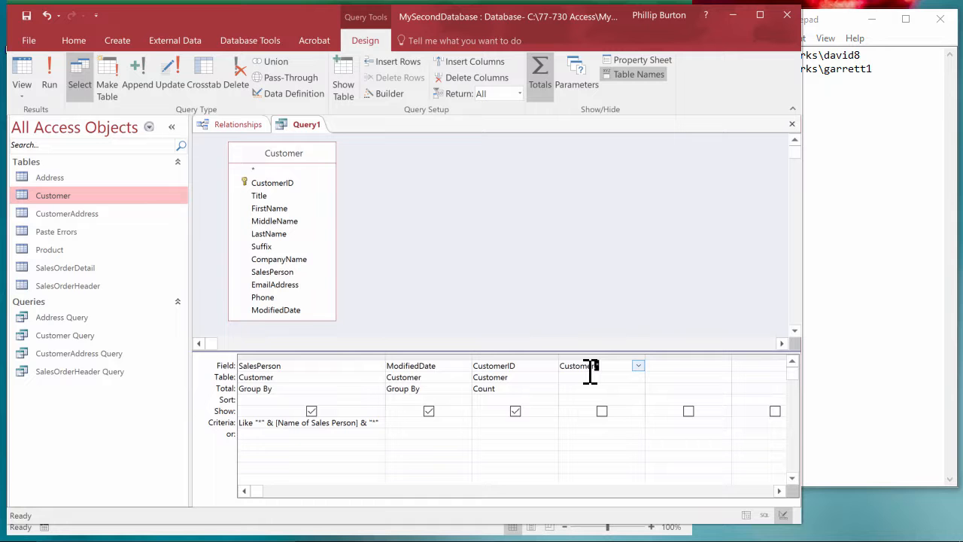
type("rIT")
left_click(668, 423)
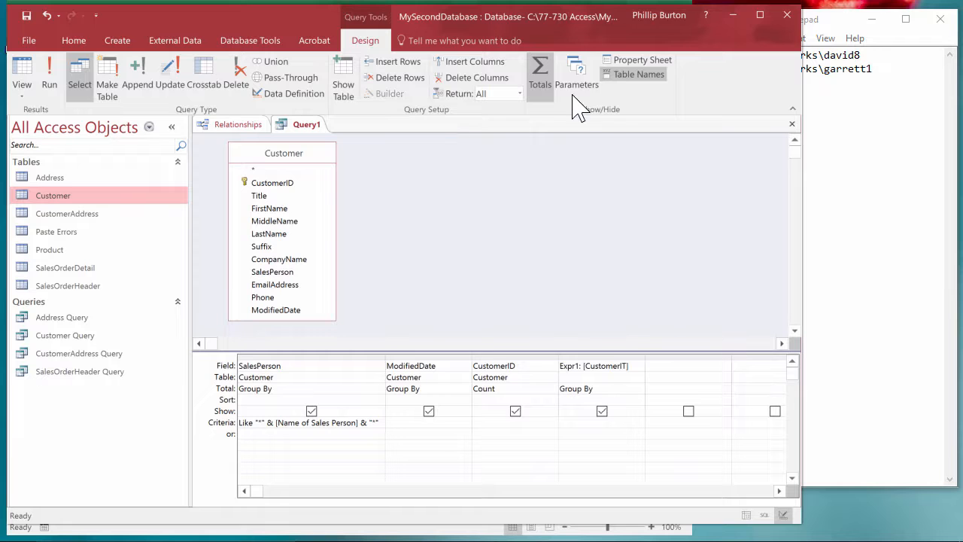
Run the query with adve as the Name of Sales Person and a blank CustomerIT value, examine the records and return to the query design.
left_click(577, 83)
left_click(584, 364)
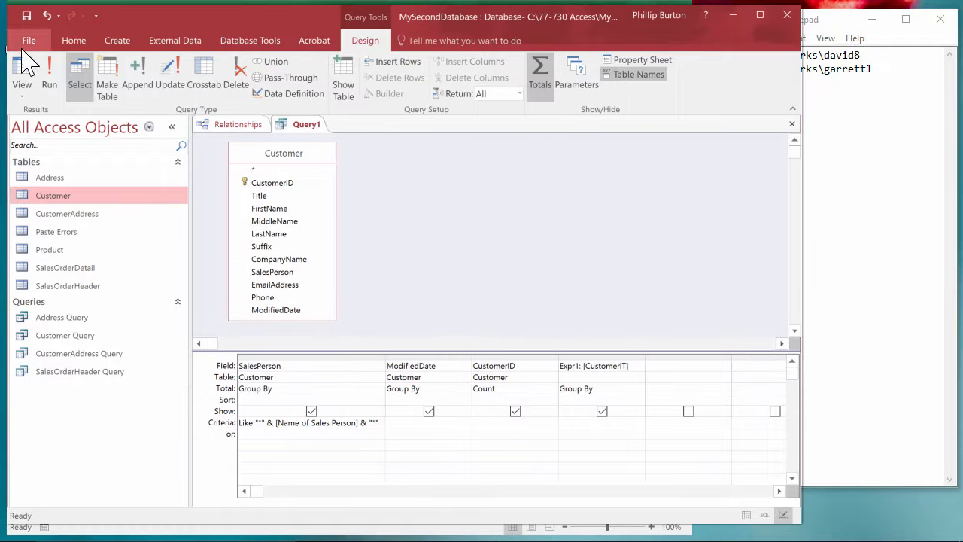
left_click(49, 79)
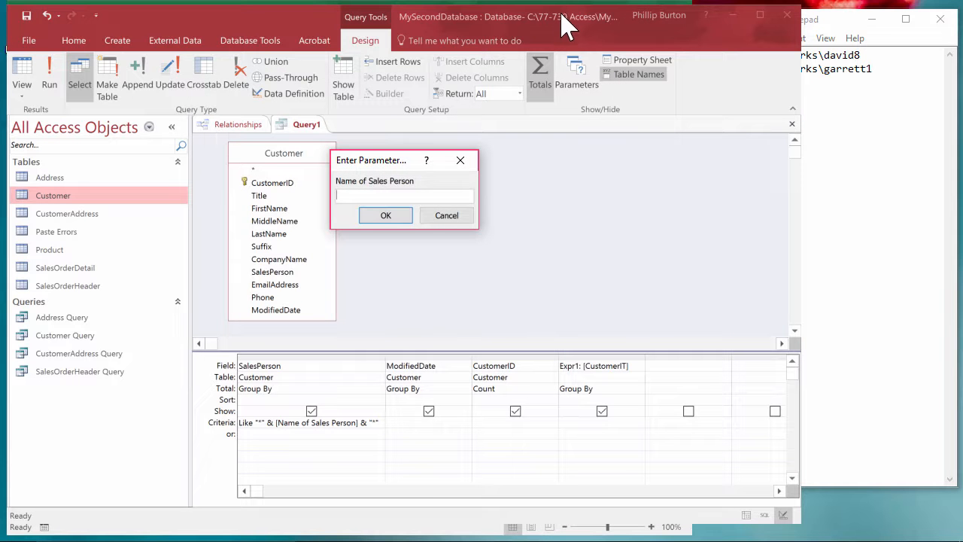
type("adve")
key("Return")
left_click(399, 214)
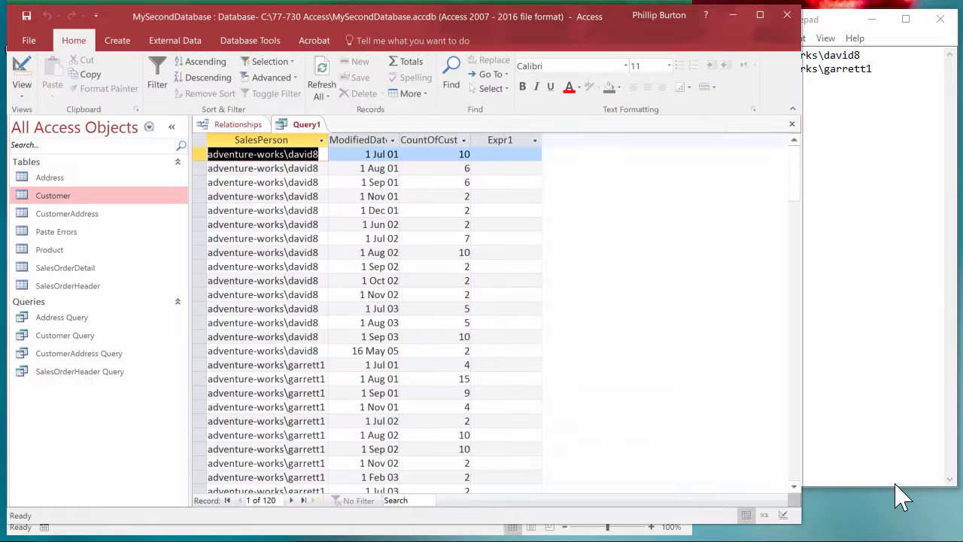
left_click(531, 183)
mouse_move(792, 192)
left_mouse_down()
mouse_move(796, 426)
mouse_move(794, 181)
left_mouse_up()
left_click(22, 72)
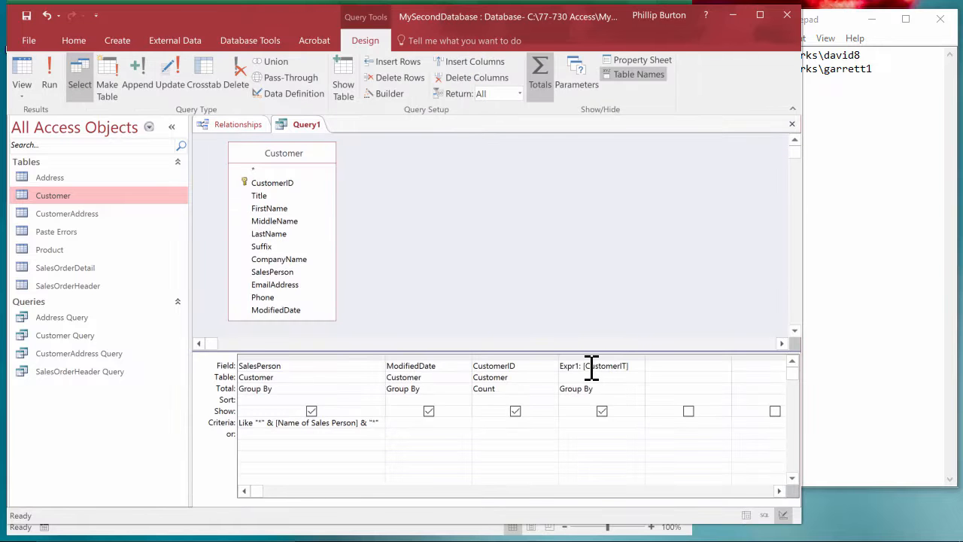
Delete the misspelled CustomerIT expression column from the query grid.
left_click_drag(591, 368, 628, 367)
left_click(636, 358)
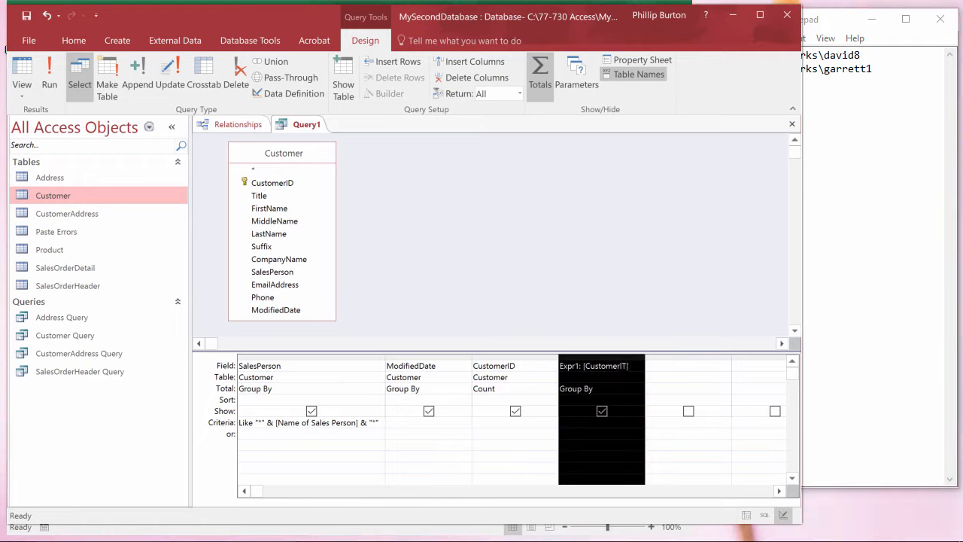
key("Delete")
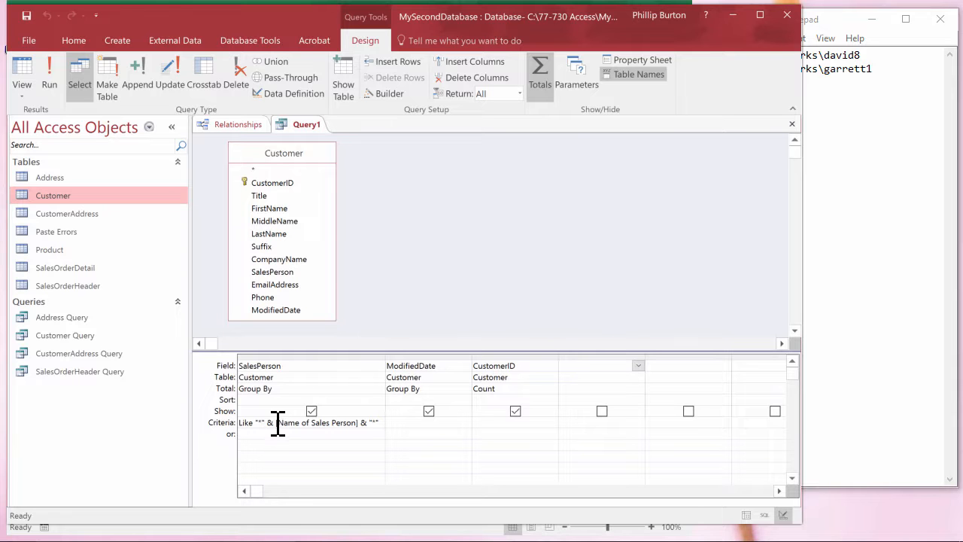
left_click_drag(277, 423, 346, 432)
left_click(451, 226)
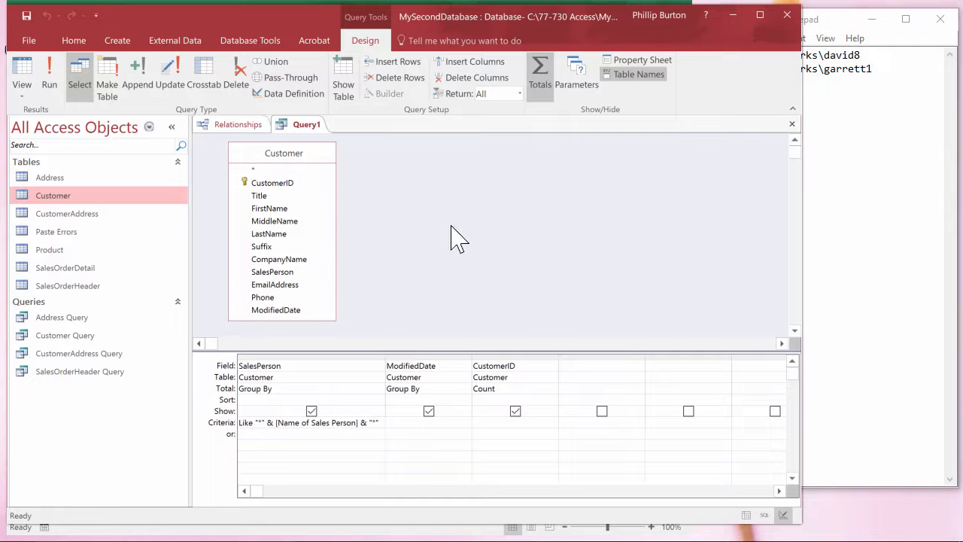
Save the query as Customer Query 2.
left_click(26, 16)
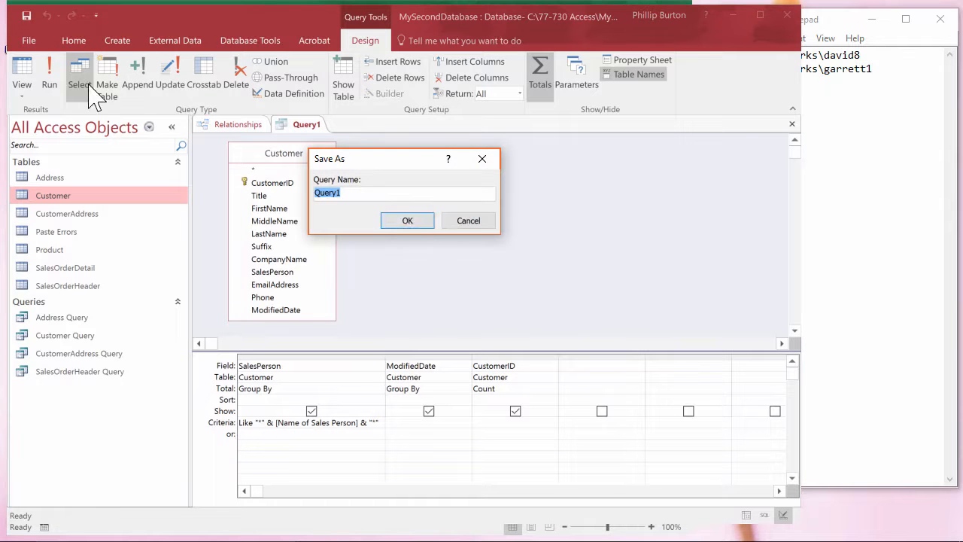
type("Customer Query 2")
left_click(407, 221)
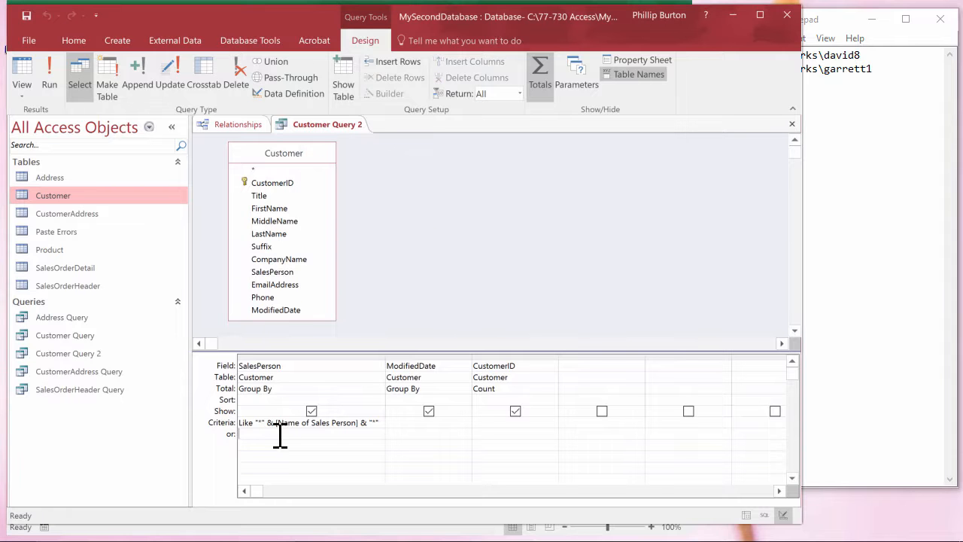
Insert the Name of Sales Person parameter in the Expression Builder for SalesPerson's empty "or" criterion, and discard the expression.
right_click(278, 435)
left_click(314, 390)
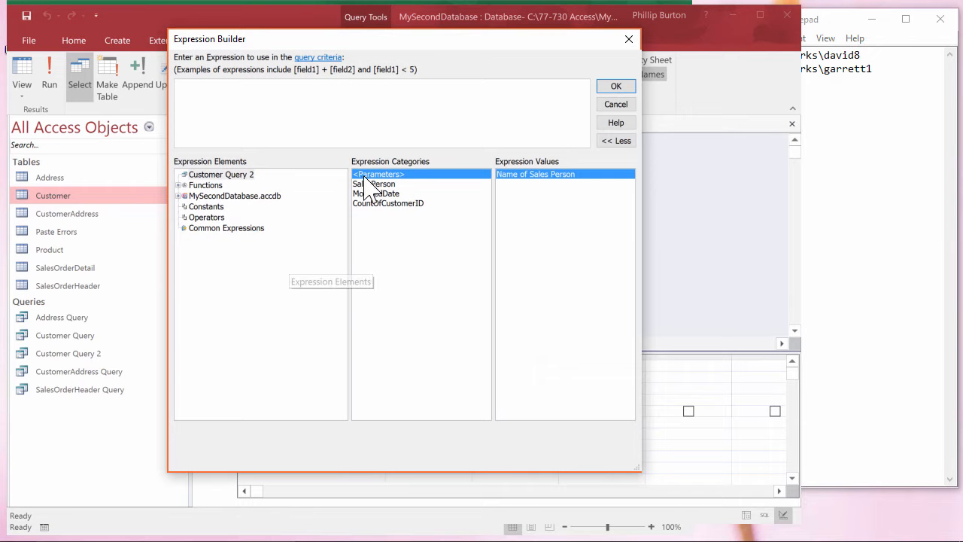
left_click(239, 175)
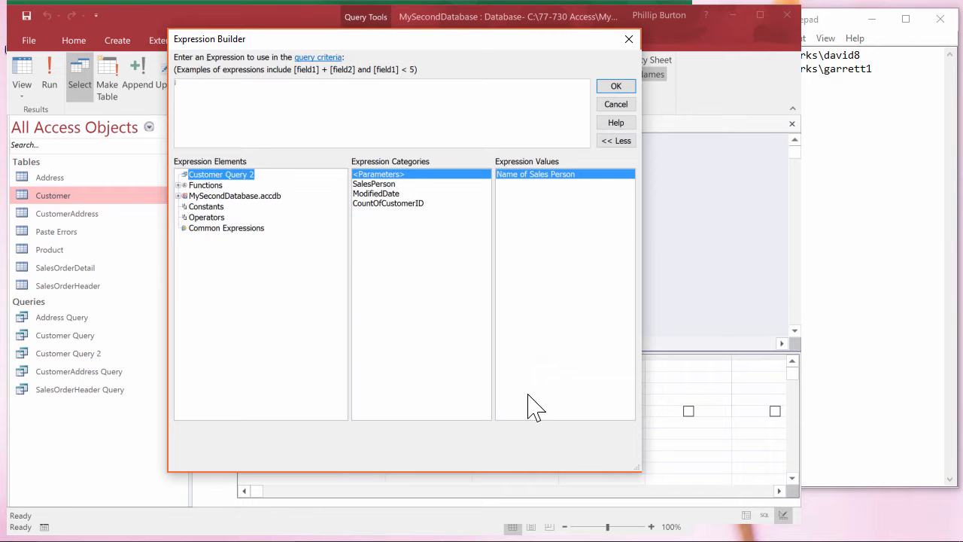
left_click(393, 178)
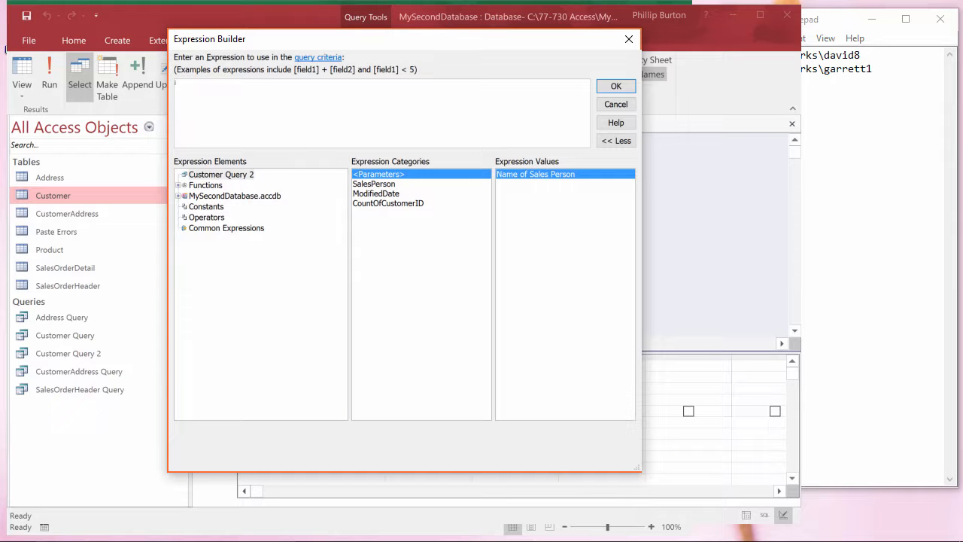
double_click(535, 174)
left_click_drag(299, 99, 112, 88)
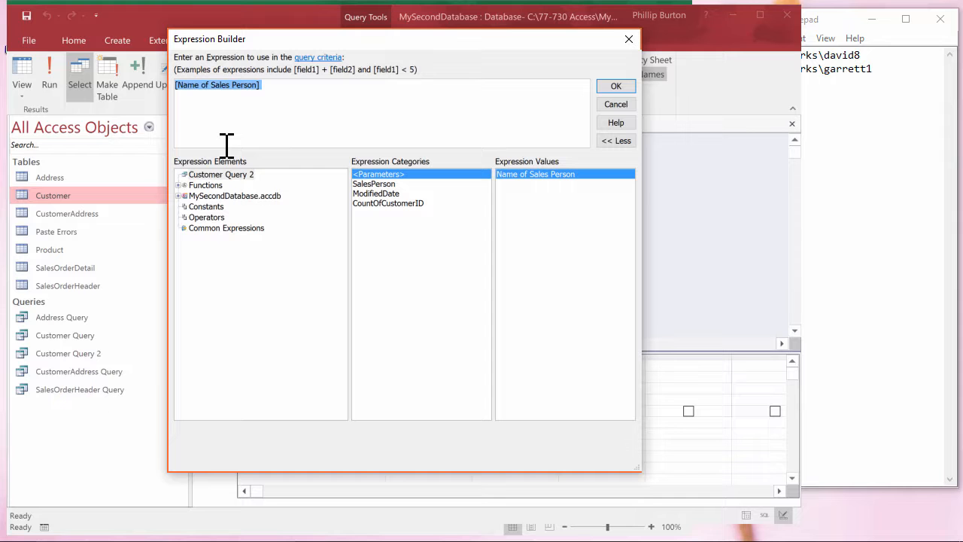
key("Escape")
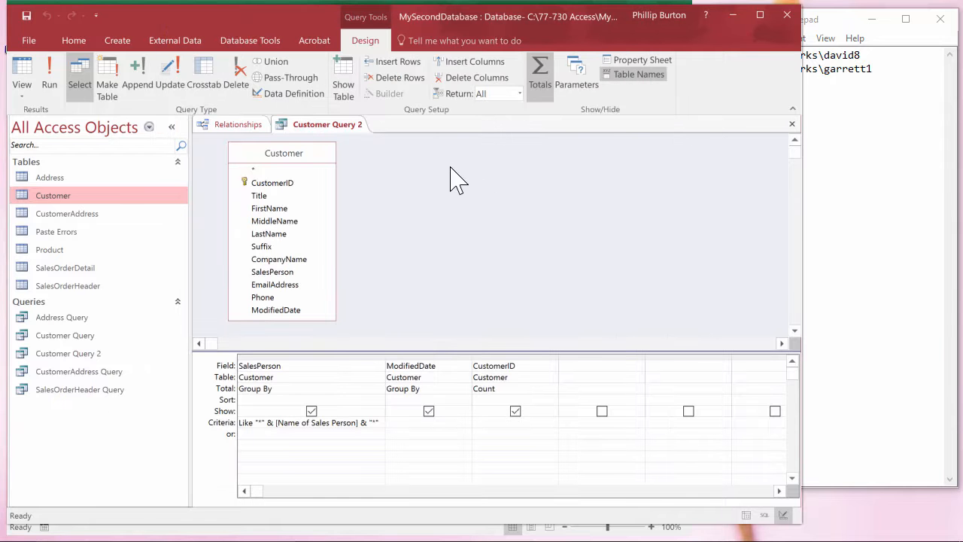
Create a form from the Customer table with the Form Wizard, including only the SalesPerson field, and finish with the default settings.
left_click(121, 43)
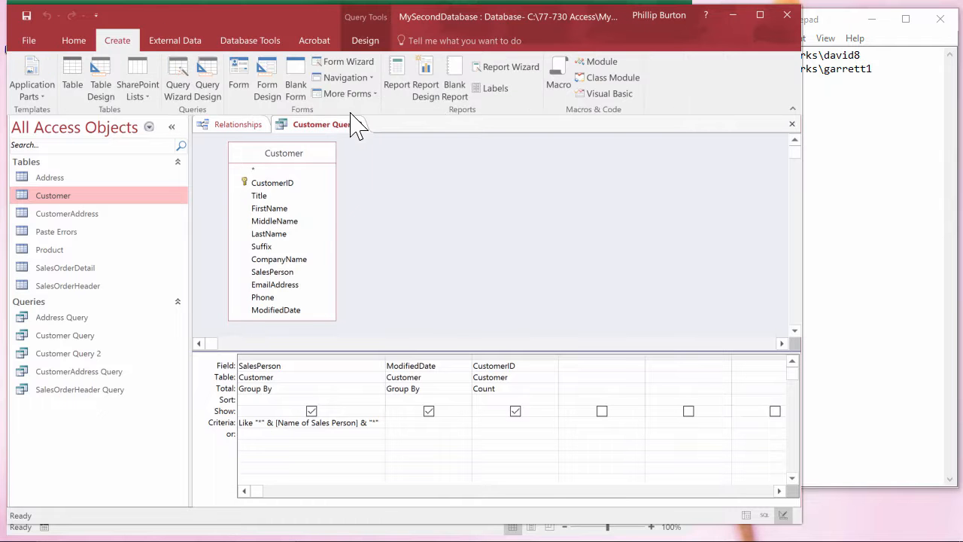
left_click(350, 63)
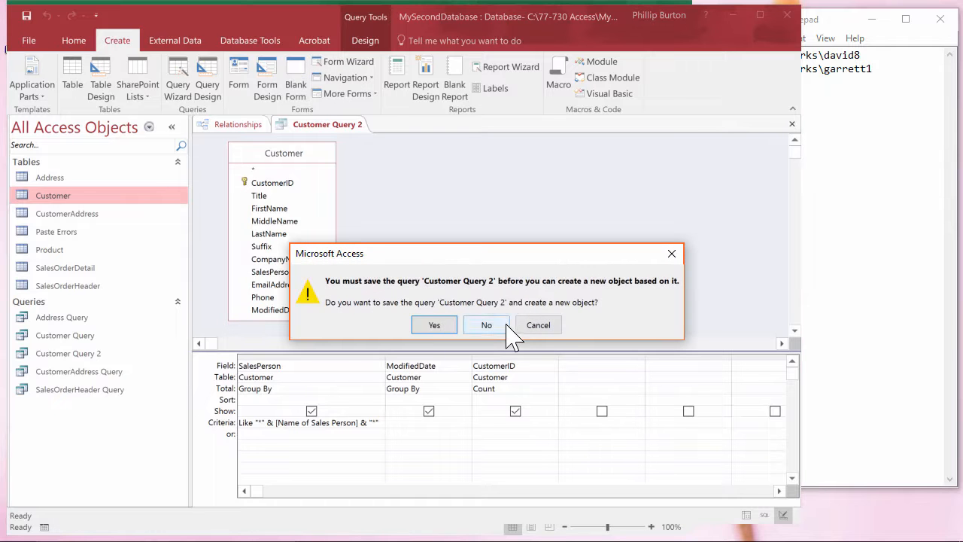
left_click(539, 328)
left_click(64, 195)
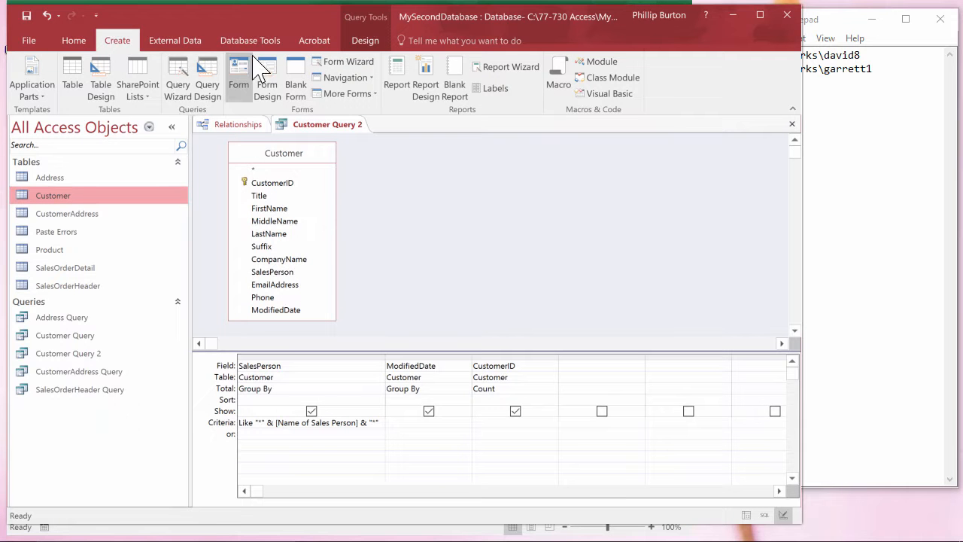
left_click(343, 61)
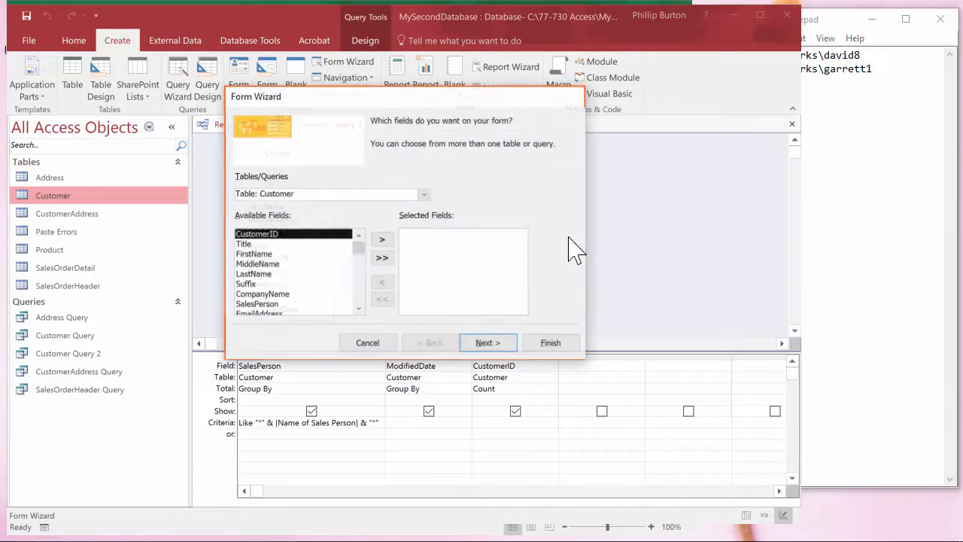
scroll(294, 268, "down", 1)
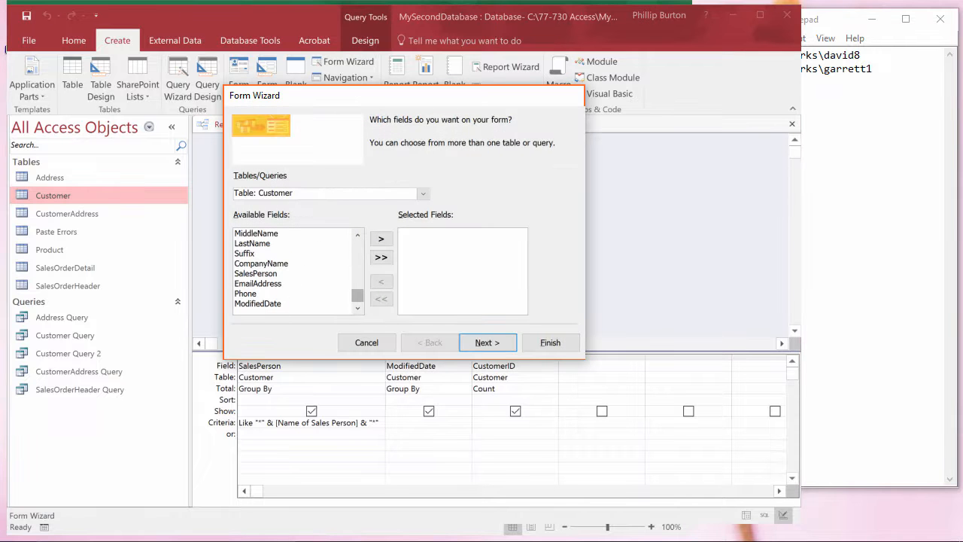
left_click(273, 274)
left_click(381, 238)
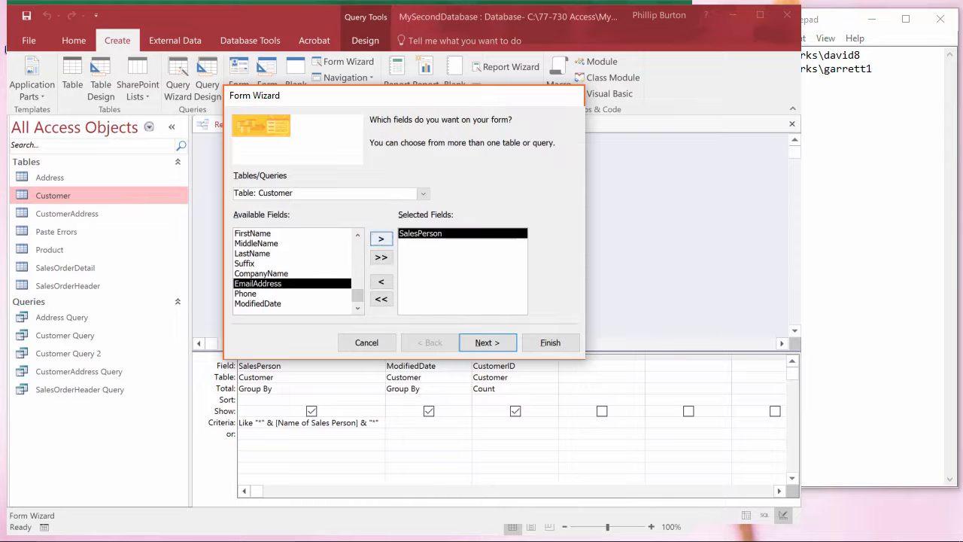
left_click(564, 345)
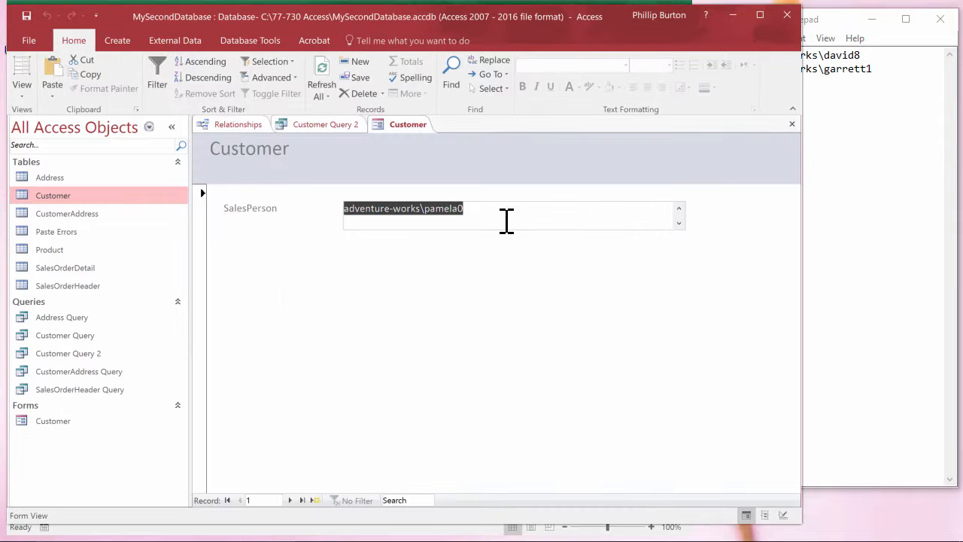
left_click(507, 221)
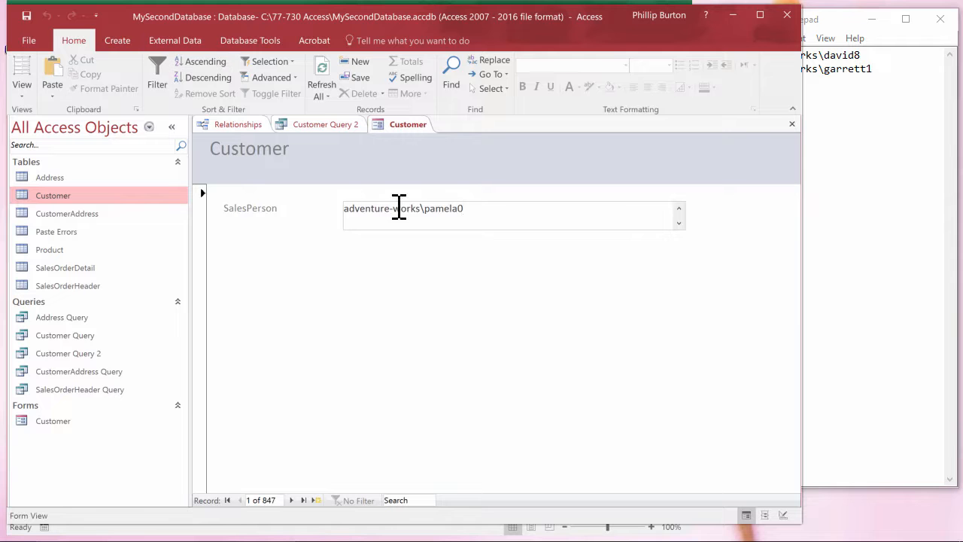
Remove [Name of Sales Person] from the SalesPerson criteria in Customer Query 2, keeping the wildcards on both sides.
left_click(329, 124)
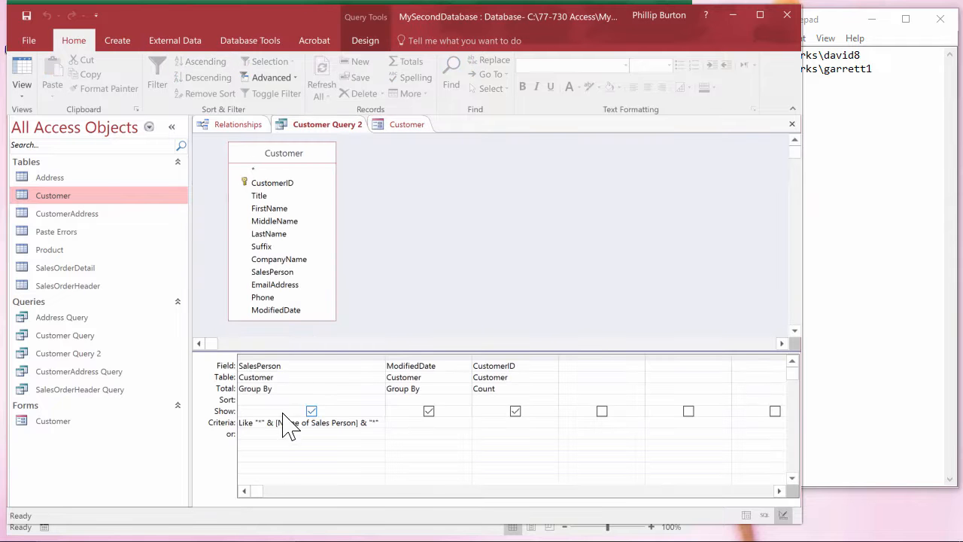
left_click_drag(276, 422, 361, 423)
key("Delete")
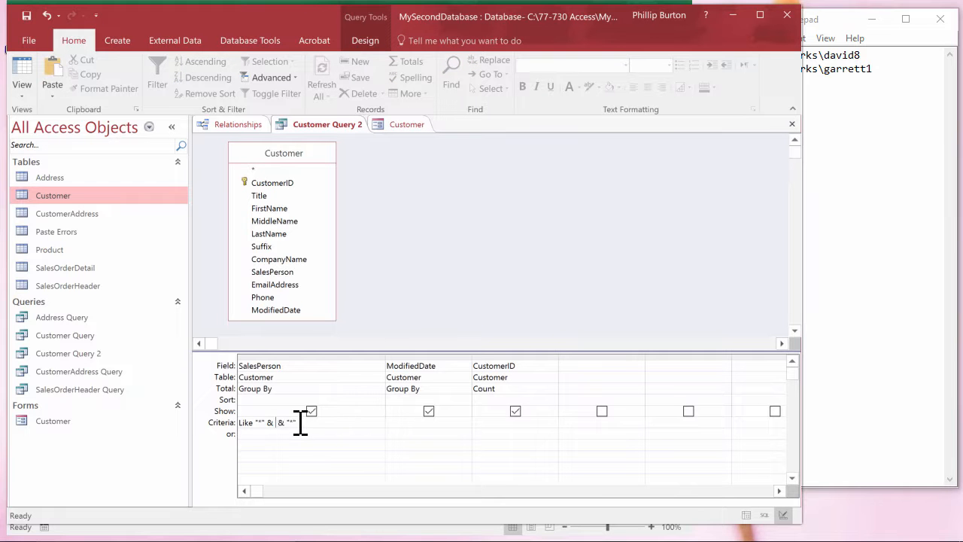
left_click(406, 124)
left_click(29, 41)
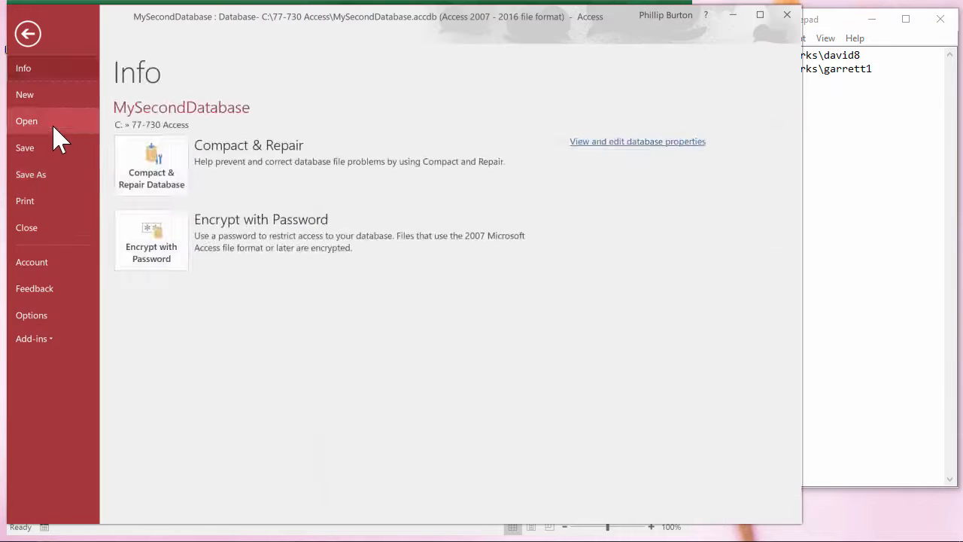
left_click(47, 179)
left_click(27, 32)
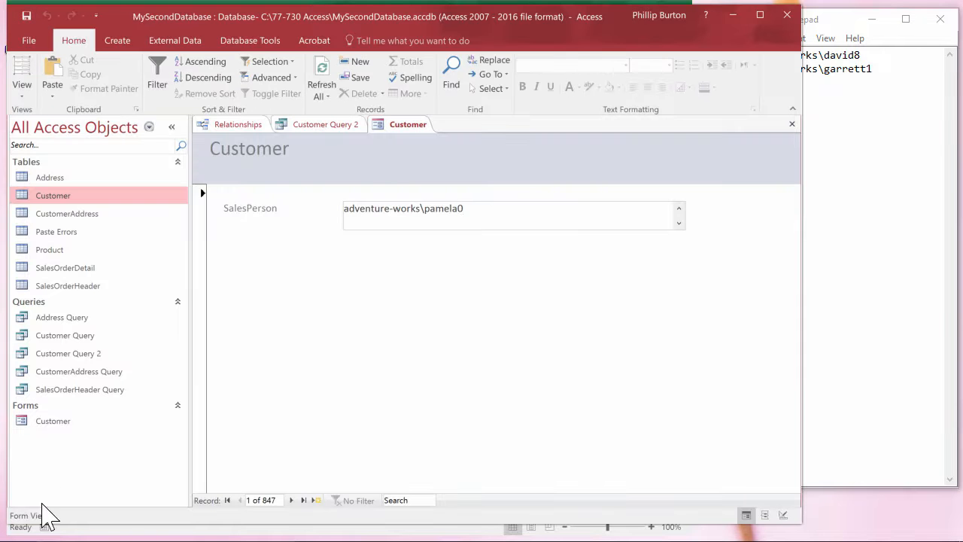
left_click(334, 126)
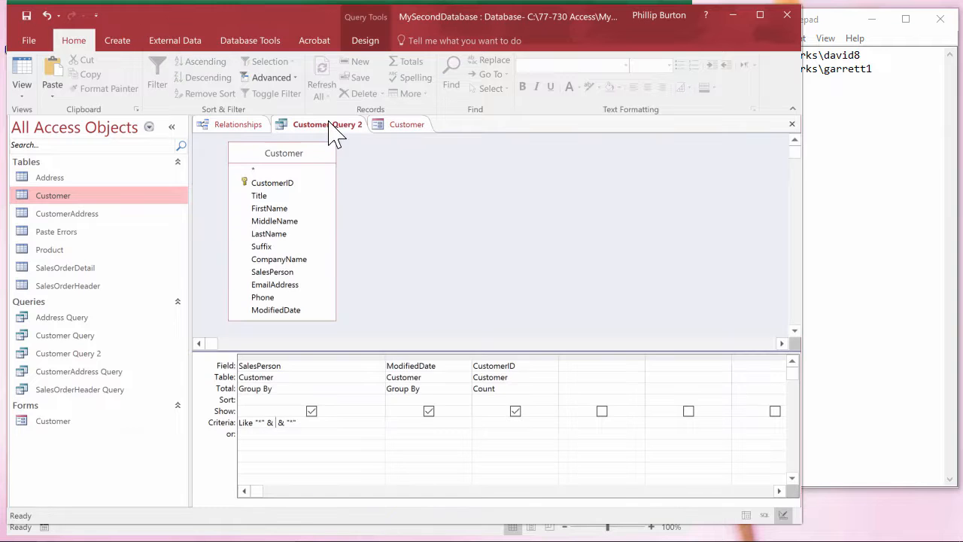
Close the Customer form and rename it Customer Forms.
right_click(421, 130)
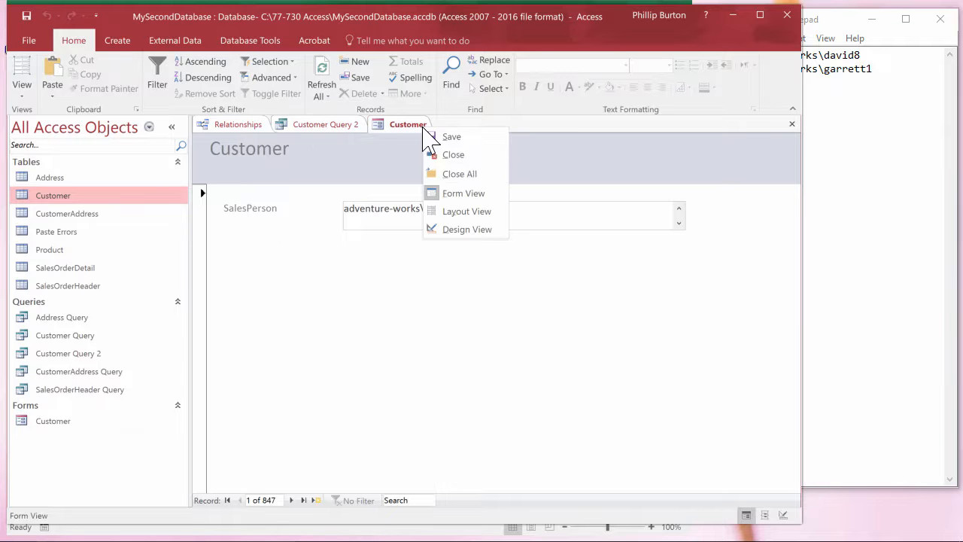
left_click(460, 173)
right_click(55, 426)
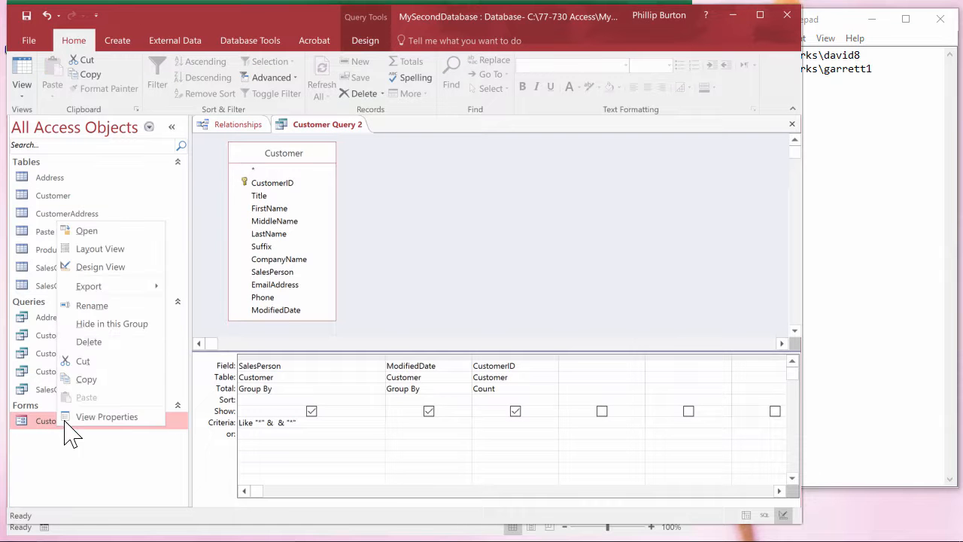
left_click(112, 305)
key("End")
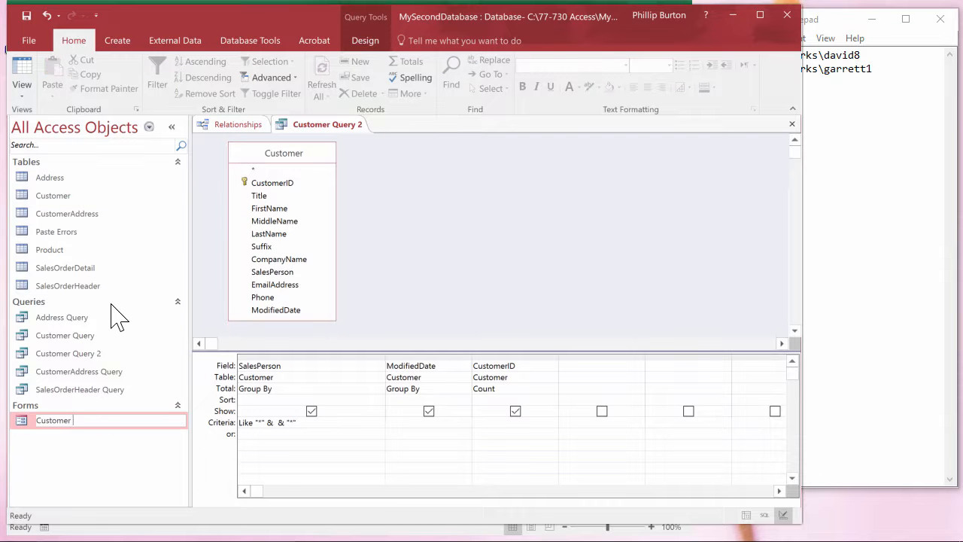
type("Forms")
key("Return")
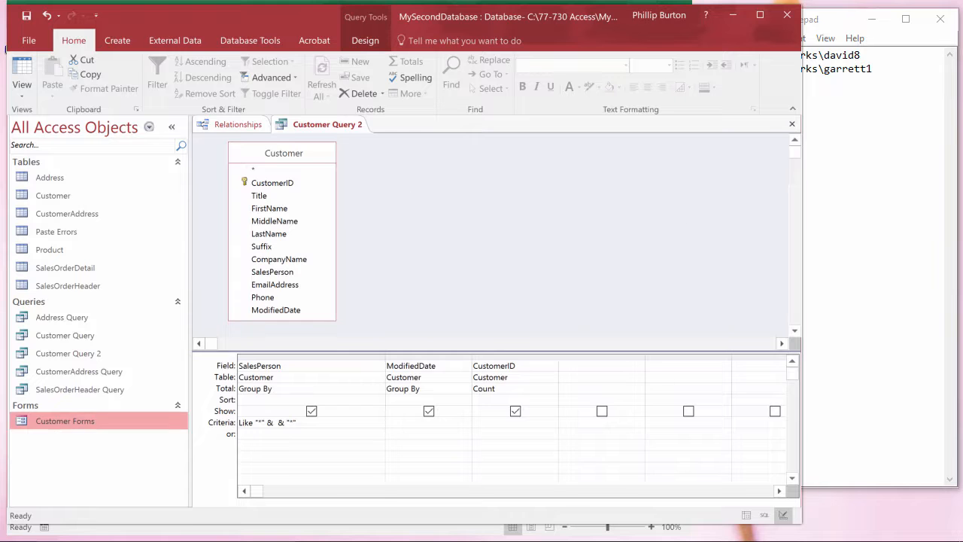
Open Customer Forms, and open the Expression Builder on the SalesPerson criteria of Customer Query 2.
double_click(54, 426)
left_click(329, 122)
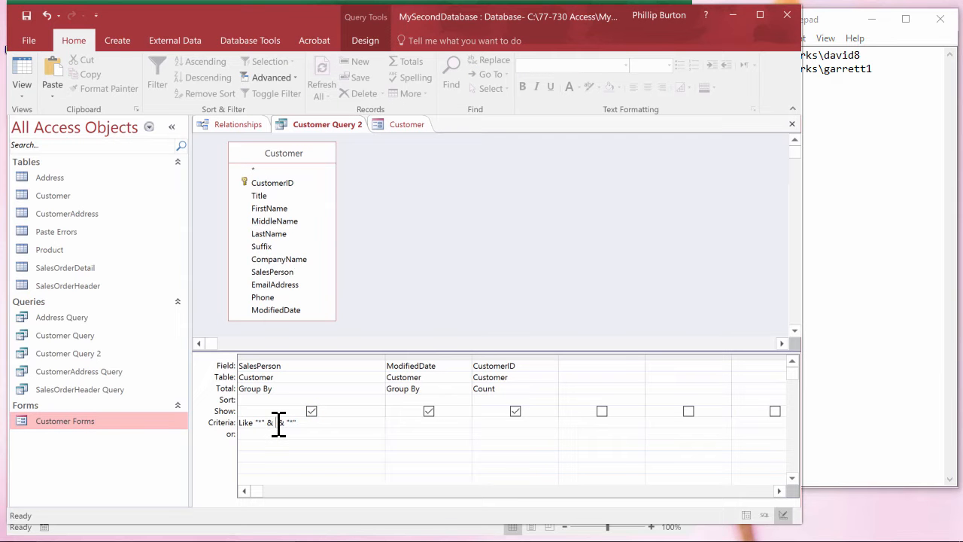
right_click(279, 425)
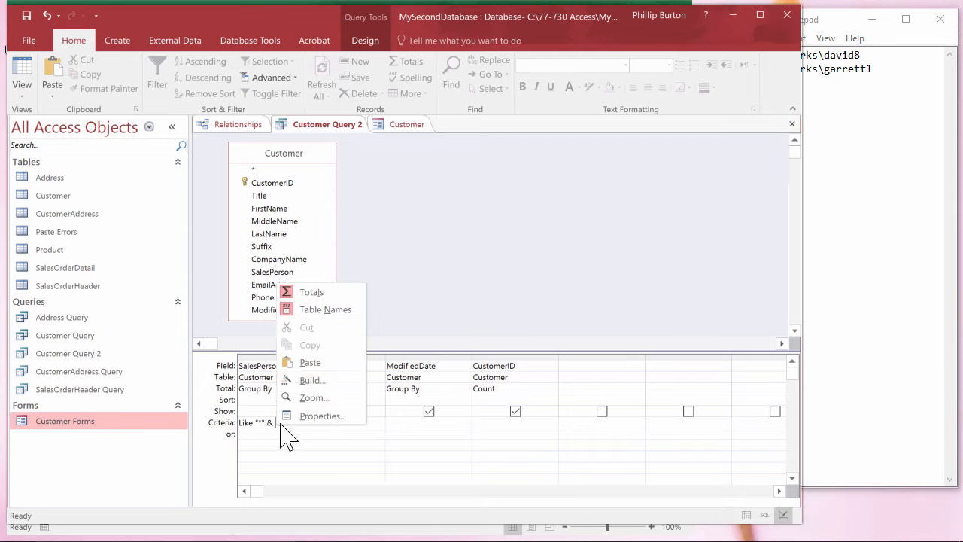
left_click(331, 381)
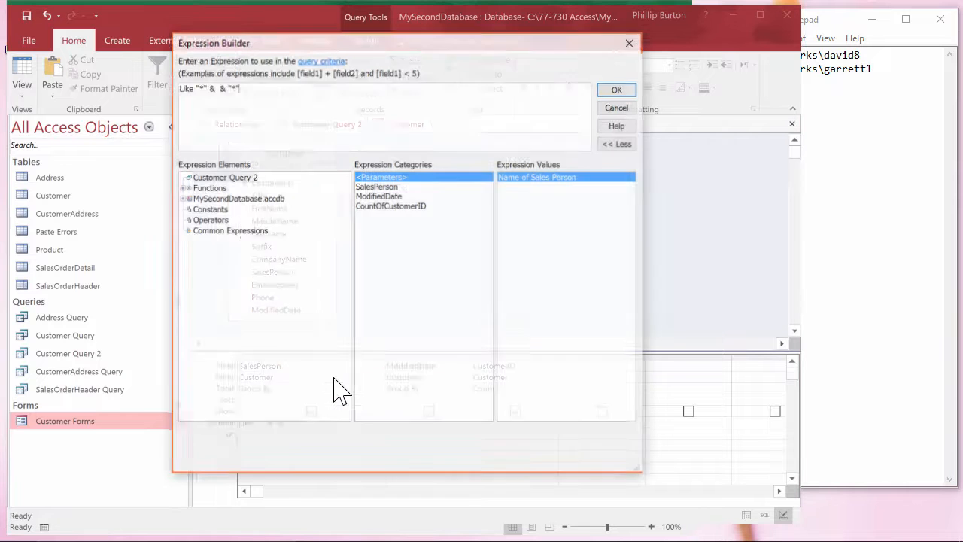
Insert the SalesPerson control of Customer Forms between the two wildcards in the expression, and accept it as the SalesPerson criteria.
left_click(179, 197)
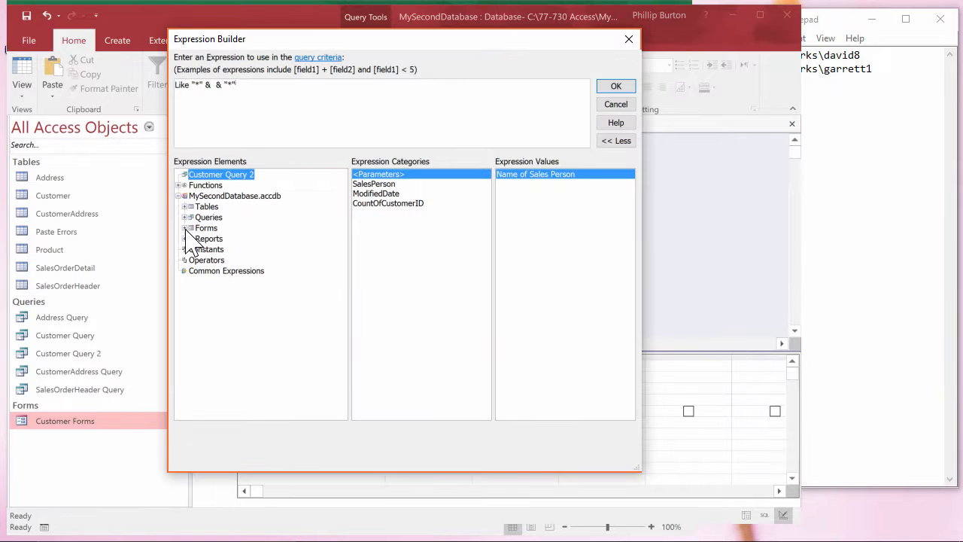
left_click(185, 228)
left_click(193, 249)
left_click(234, 260)
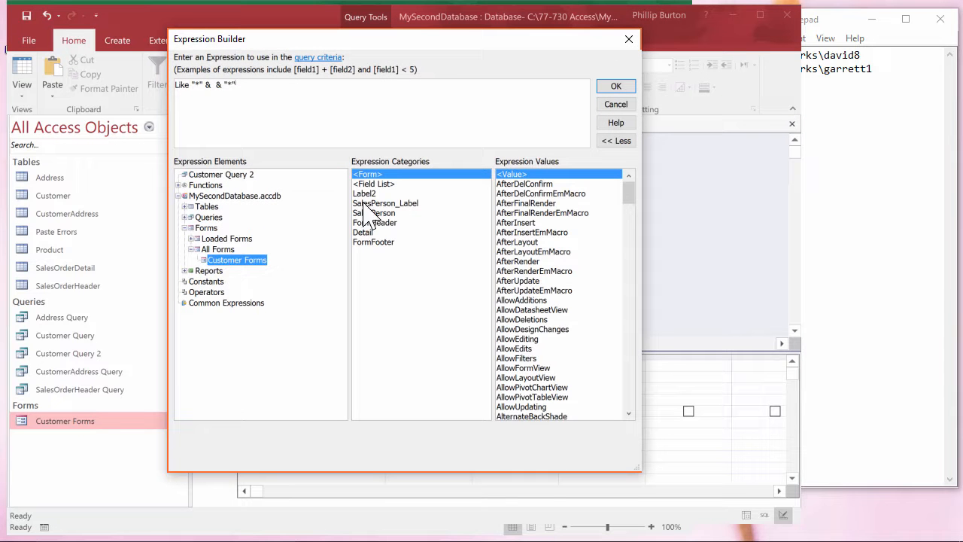
left_click_drag(411, 37, 573, 73)
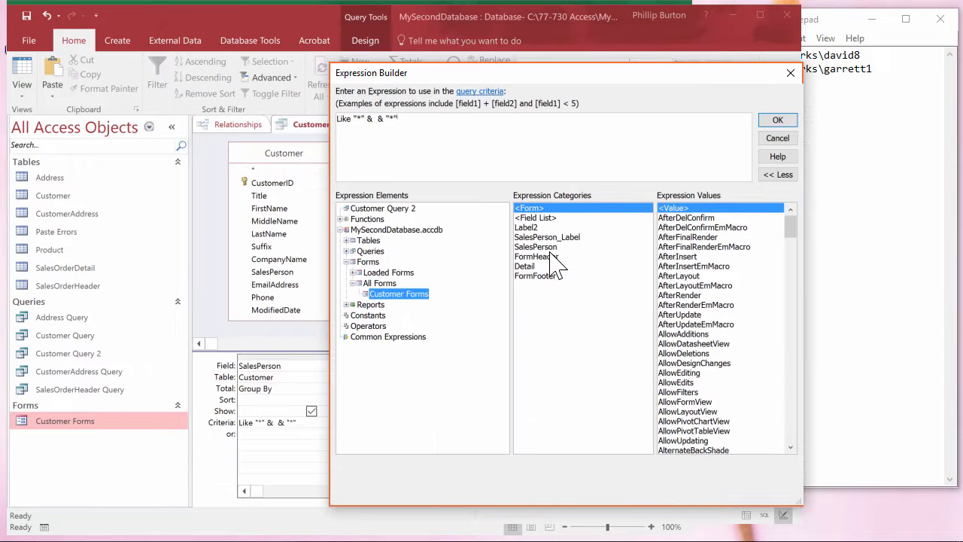
left_click(377, 123)
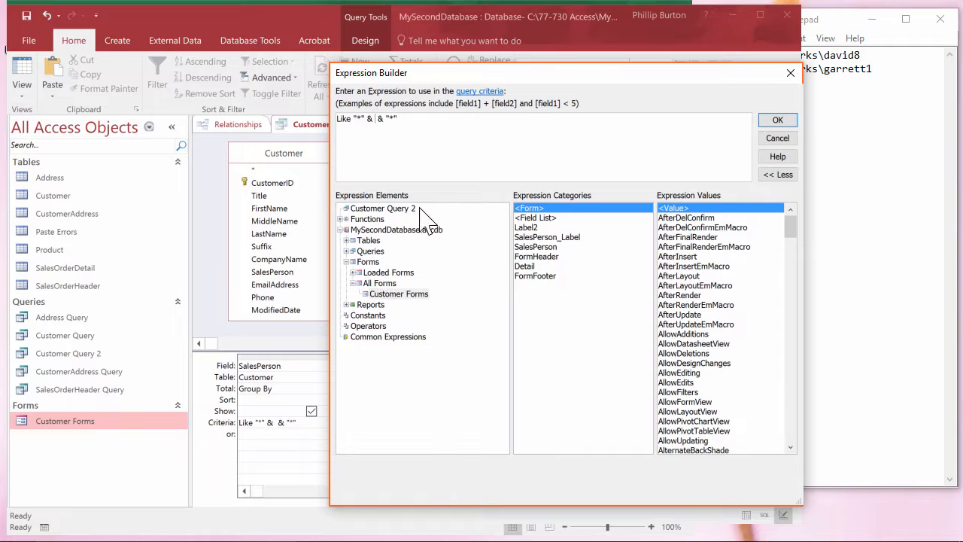
double_click(536, 246)
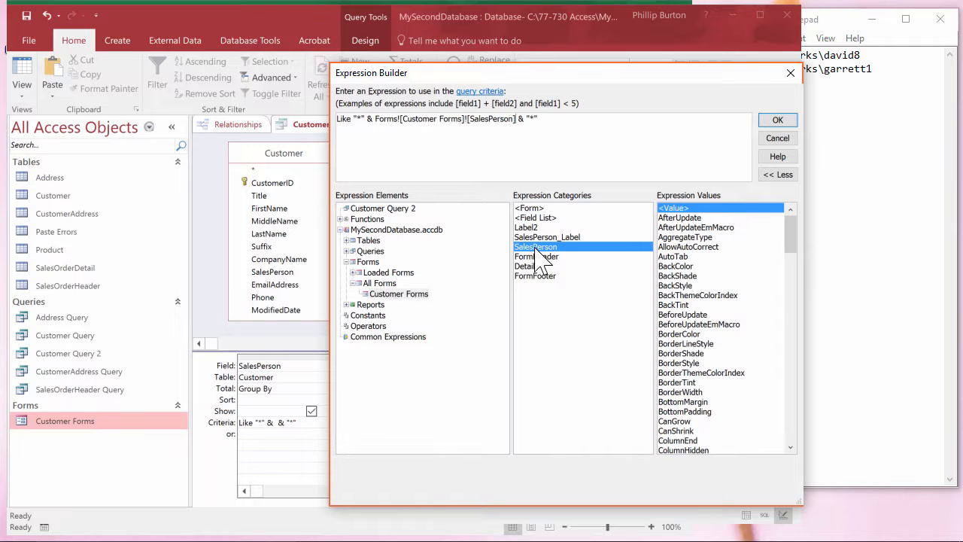
left_click(781, 122)
left_click(445, 428)
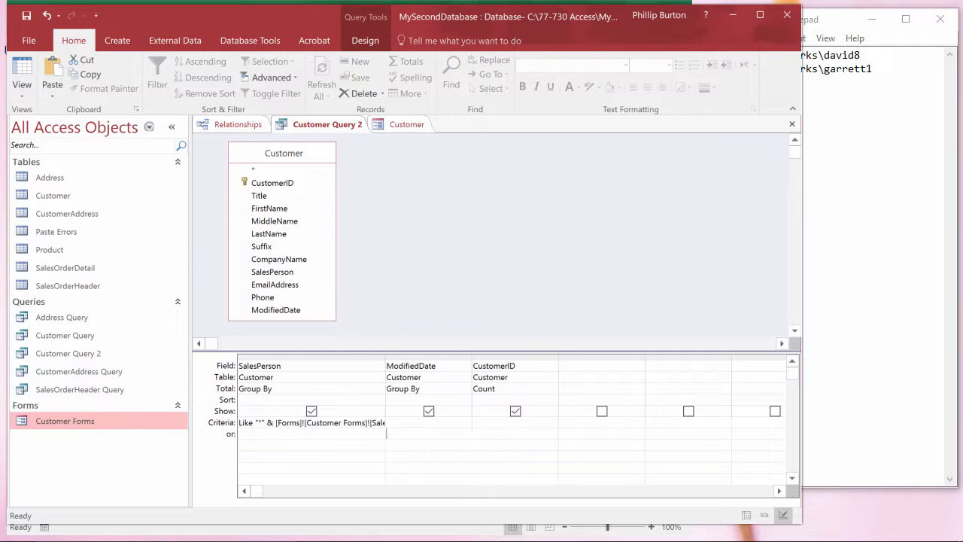
Widen the SalesPerson column, and replace the defined query parameter with [Forms]![Customer Forms]![SalesPerson] copied from its criteria.
double_click(385, 357)
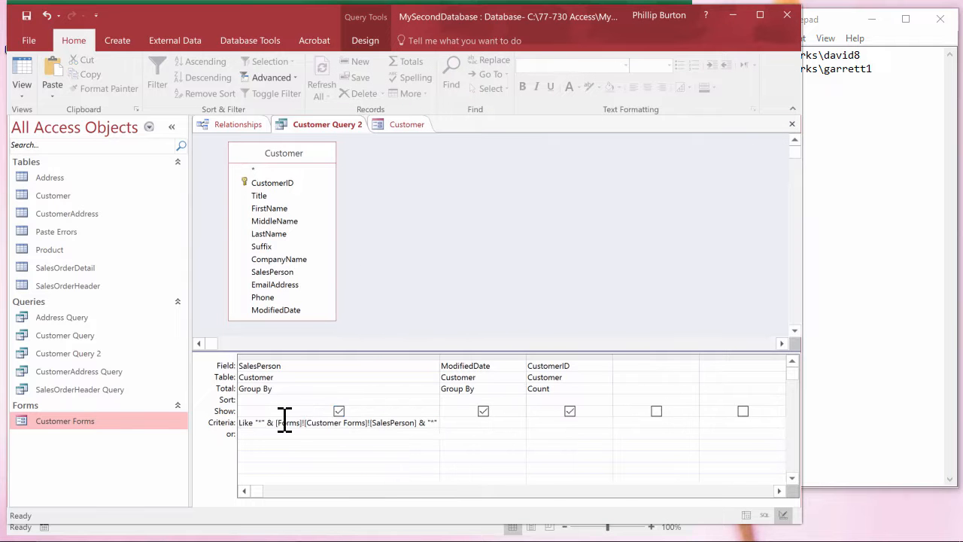
left_click_drag(277, 423, 419, 423)
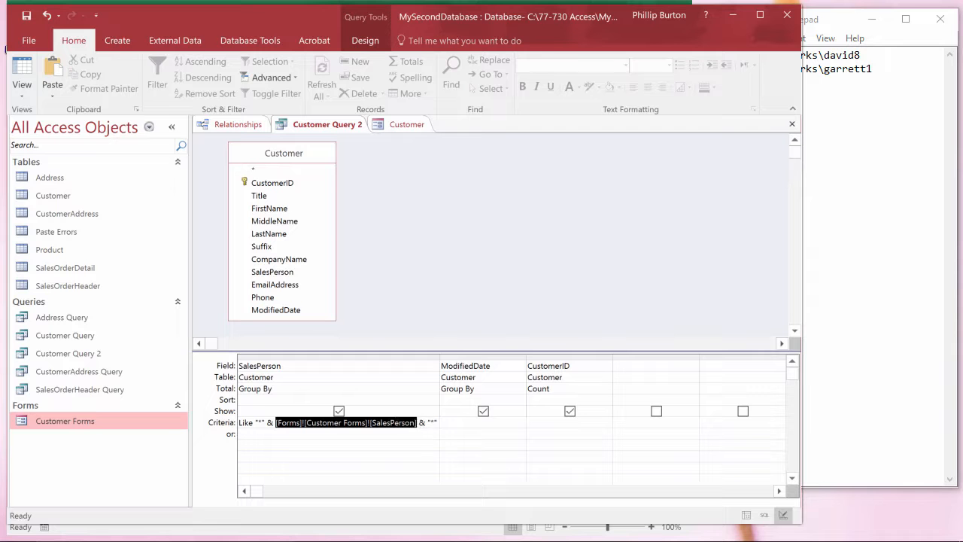
key("ctrl+c")
key("End")
left_click(365, 40)
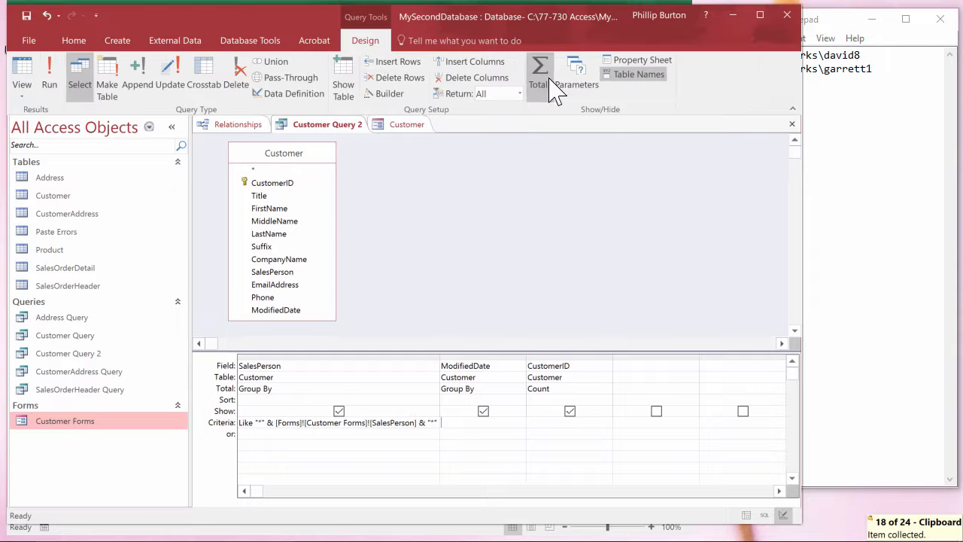
left_click(576, 83)
key("ctrl+v")
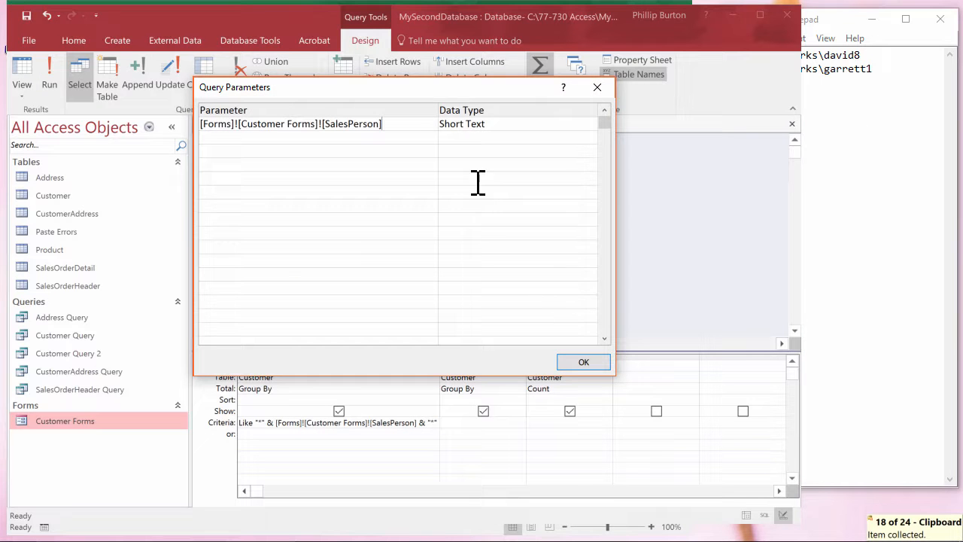
left_click(574, 364)
Run Customer Query 2 and slightly widen the SalesPerson column in its results.
left_click(49, 79)
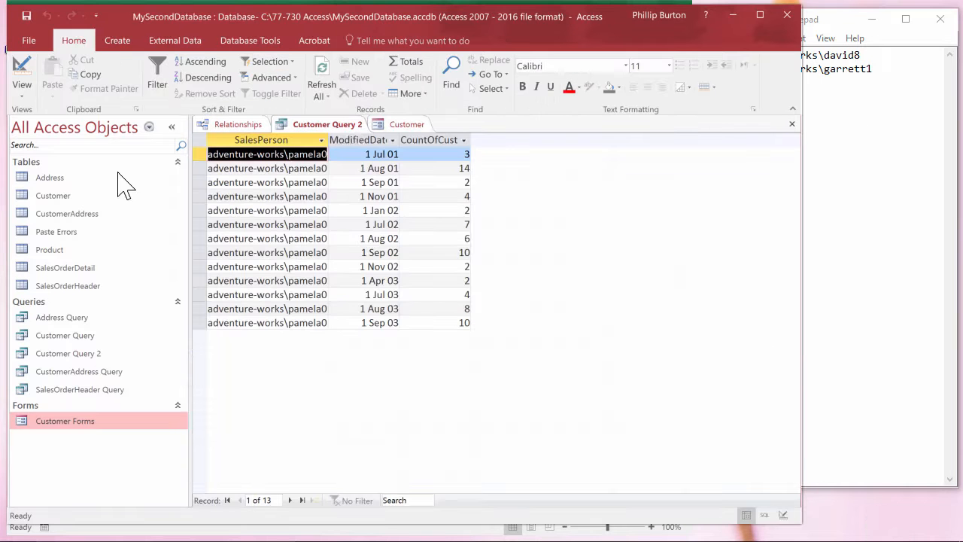
left_click_drag(331, 140, 333, 140)
left_click(322, 181)
Move the Customer form to its second record and rerun Customer Query 2 with that form value.
left_click(403, 125)
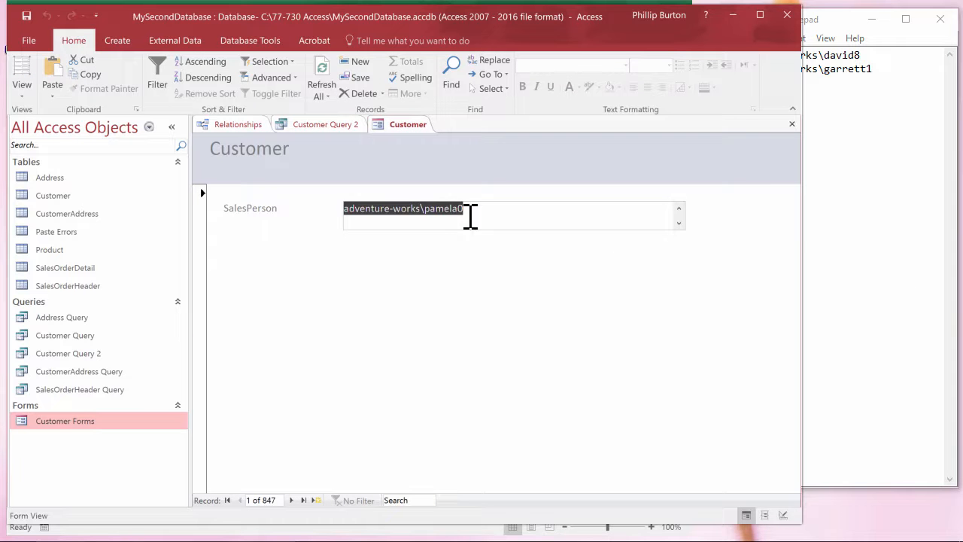
left_click(291, 500)
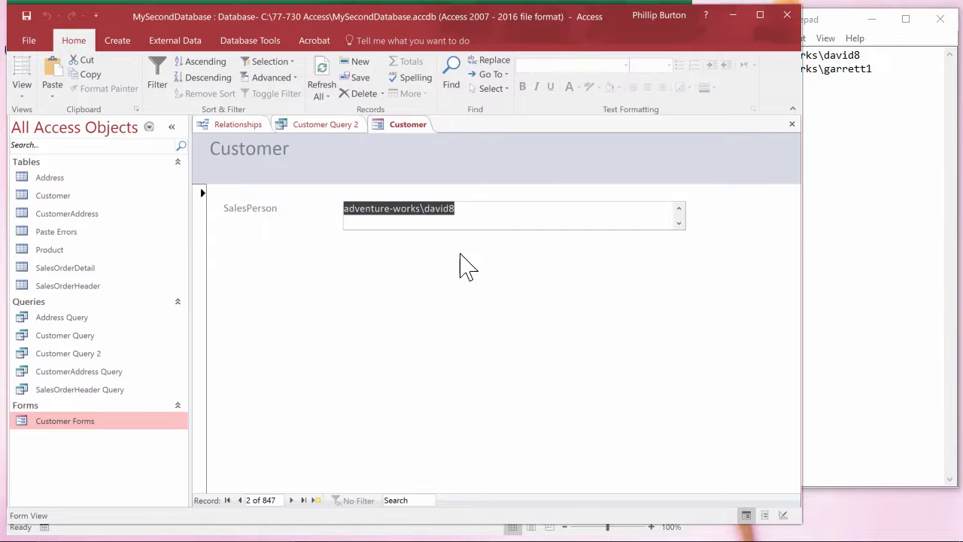
left_click(328, 125)
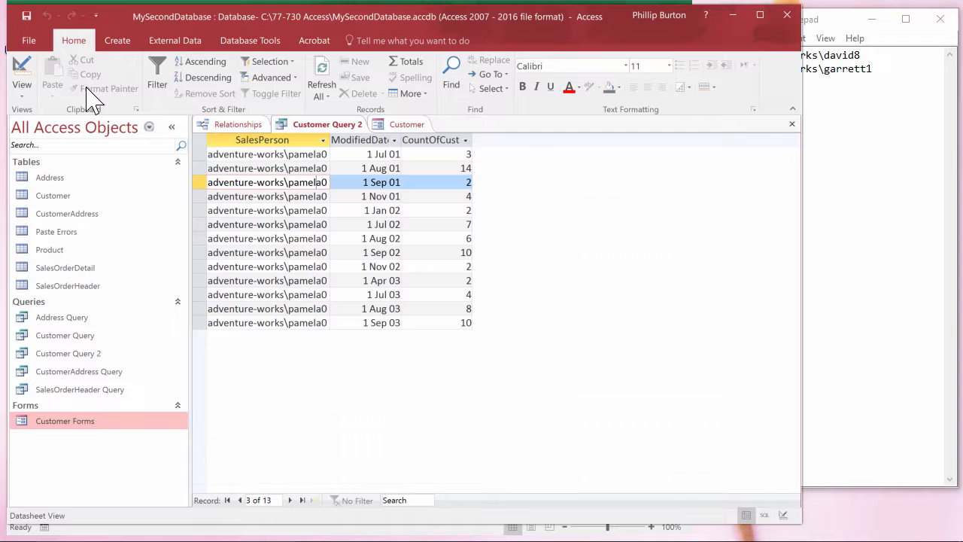
left_click(24, 70)
left_click(24, 69)
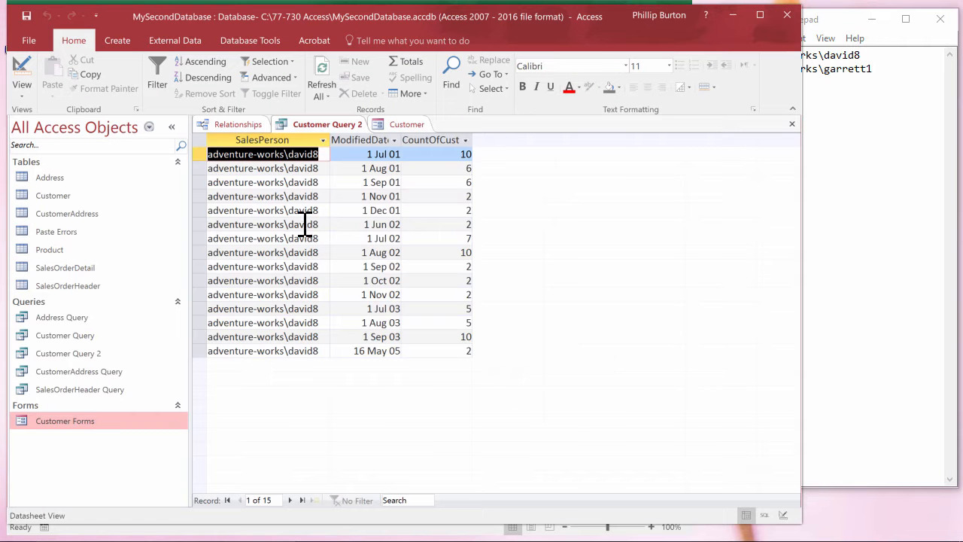
Return Customer Query 2 to its design, and check the defined query parameter without changing it.
left_click(24, 71)
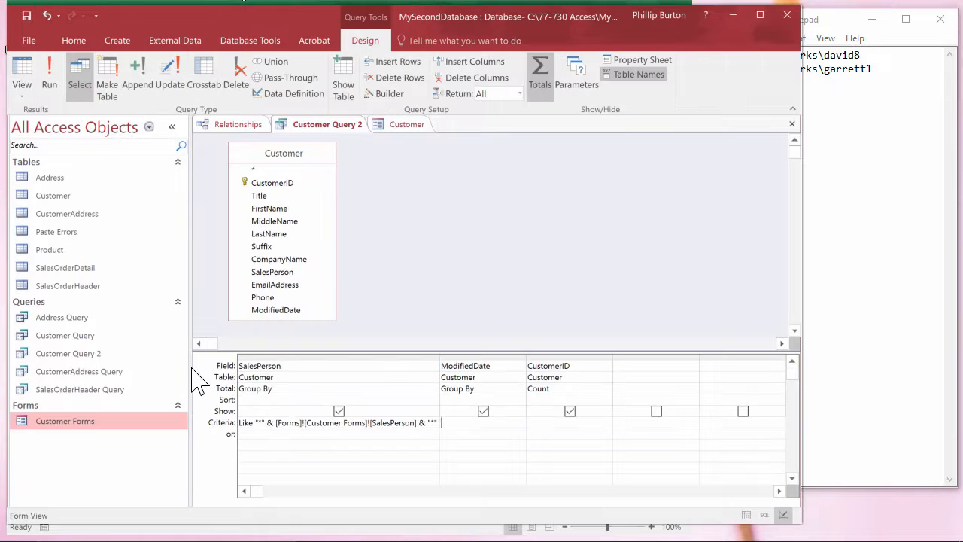
right_click(247, 433)
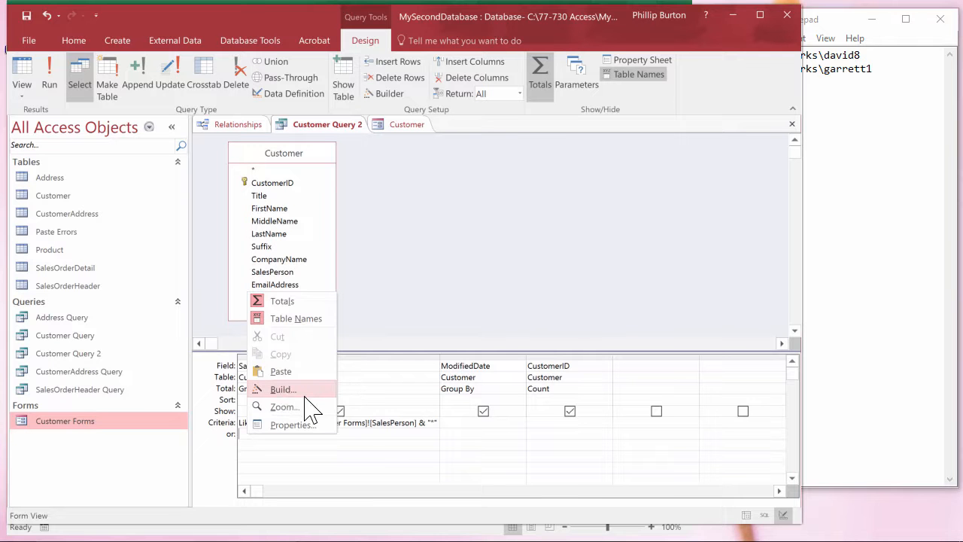
left_click(382, 423)
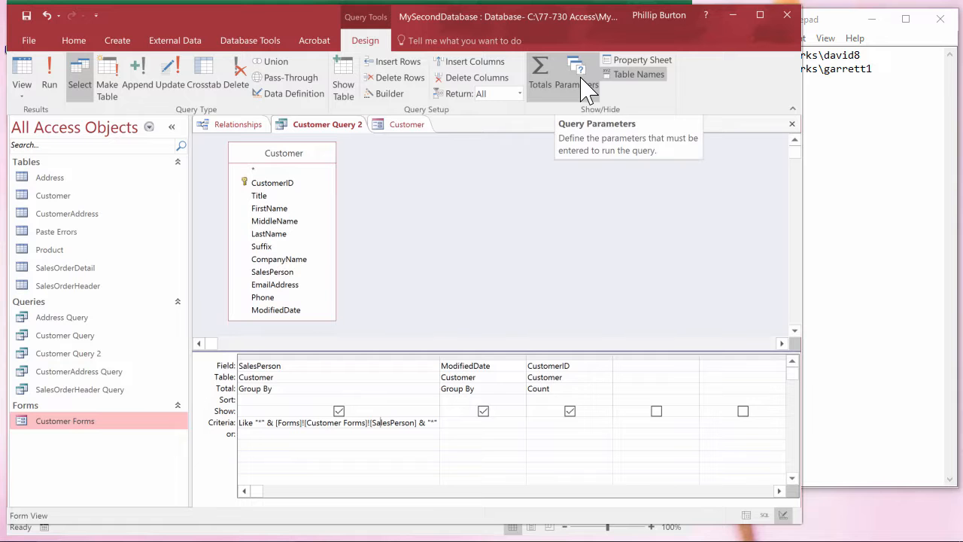
left_click(583, 77)
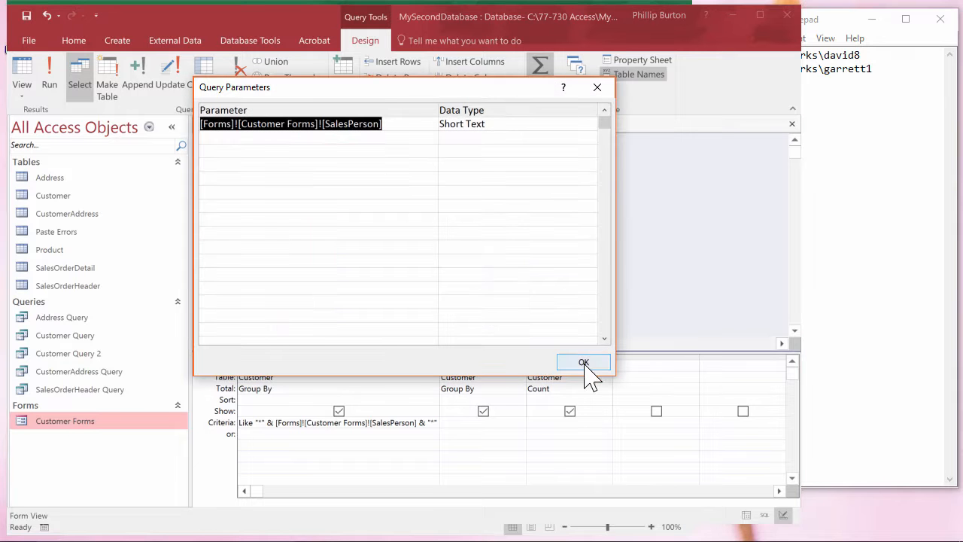
left_click(597, 88)
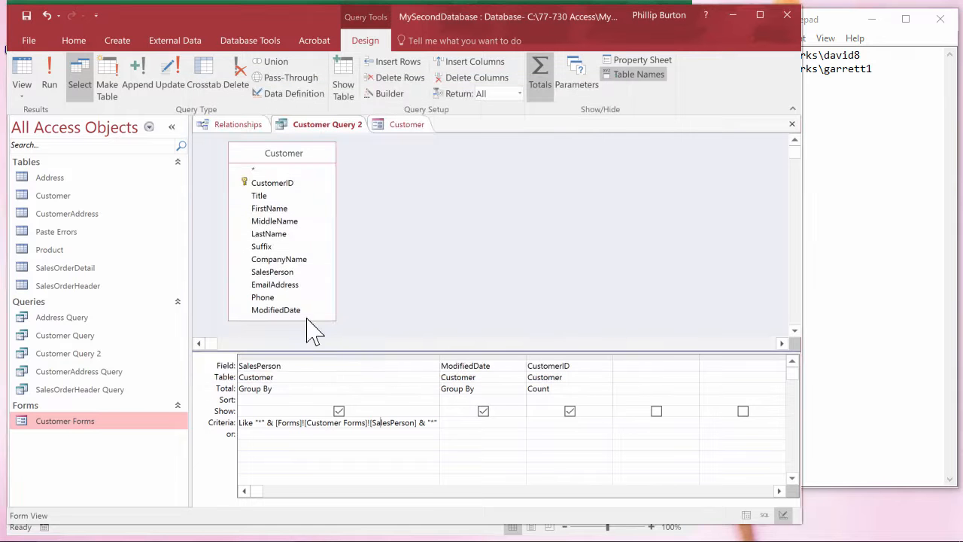
Build Forms![Customer Forms]![SalesPerson] in the Expression Builder as the "or" criterion for SalesPerson.
right_click(274, 429)
left_click(305, 387)
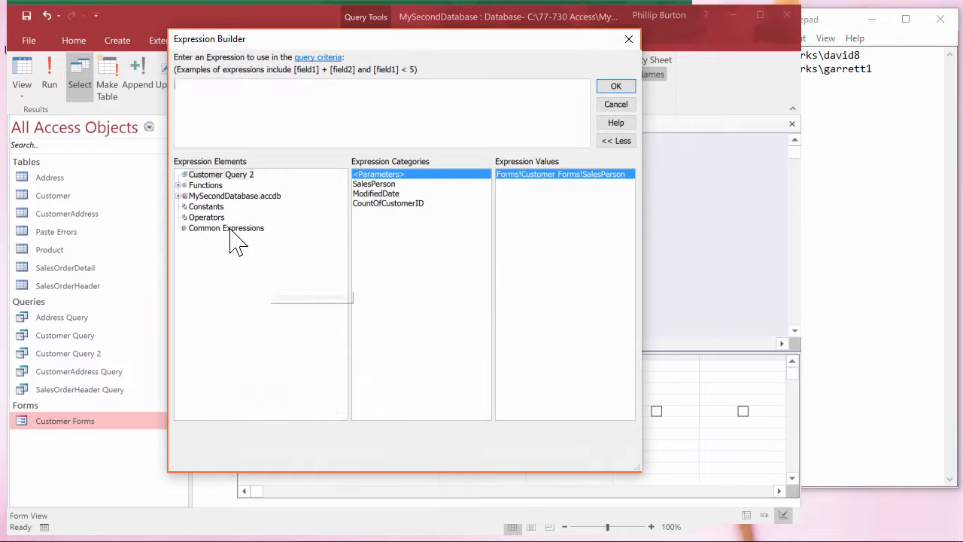
left_click(179, 196)
left_click(185, 227)
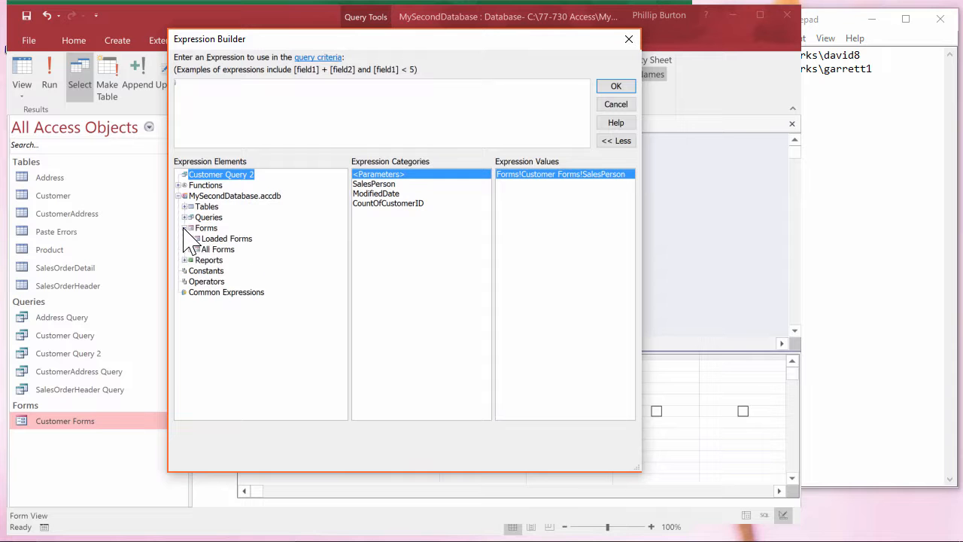
left_click(218, 249)
left_click(190, 249)
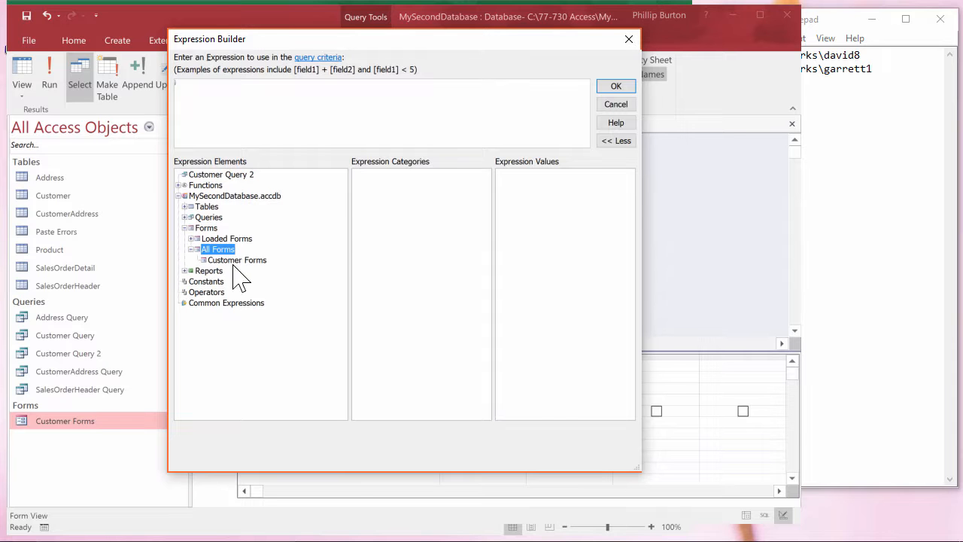
left_click(235, 261)
double_click(385, 213)
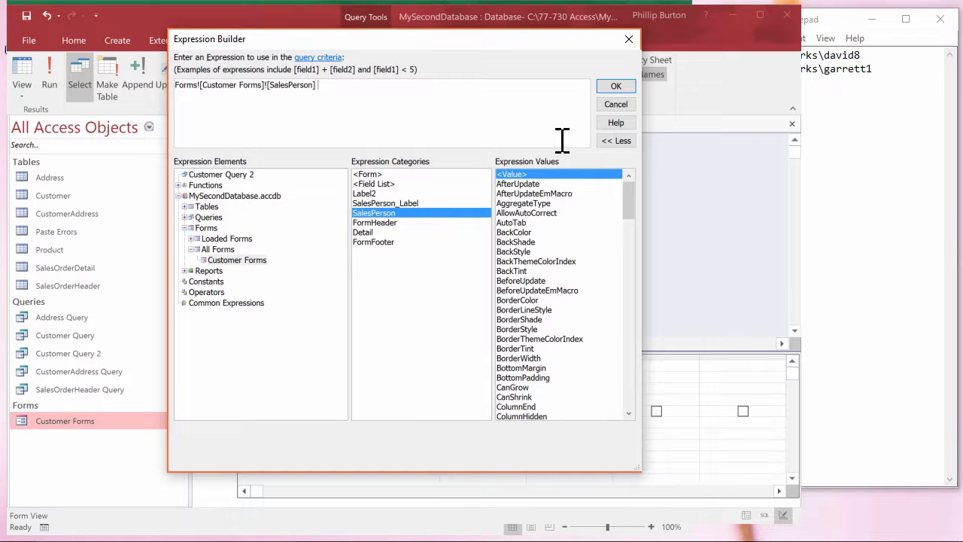
left_click(616, 86)
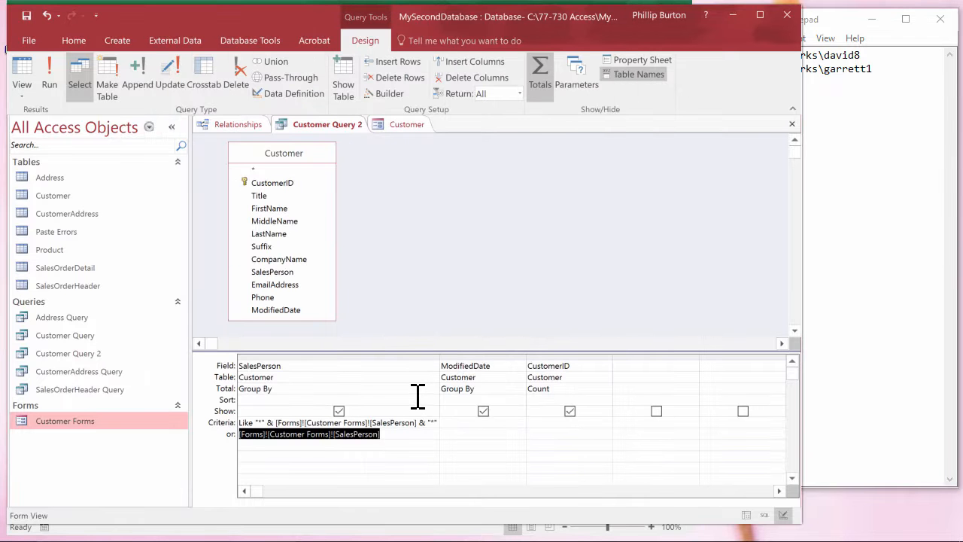
Check the data type of the SalesPerson form parameter, and run Customer Query 2.
left_click(578, 83)
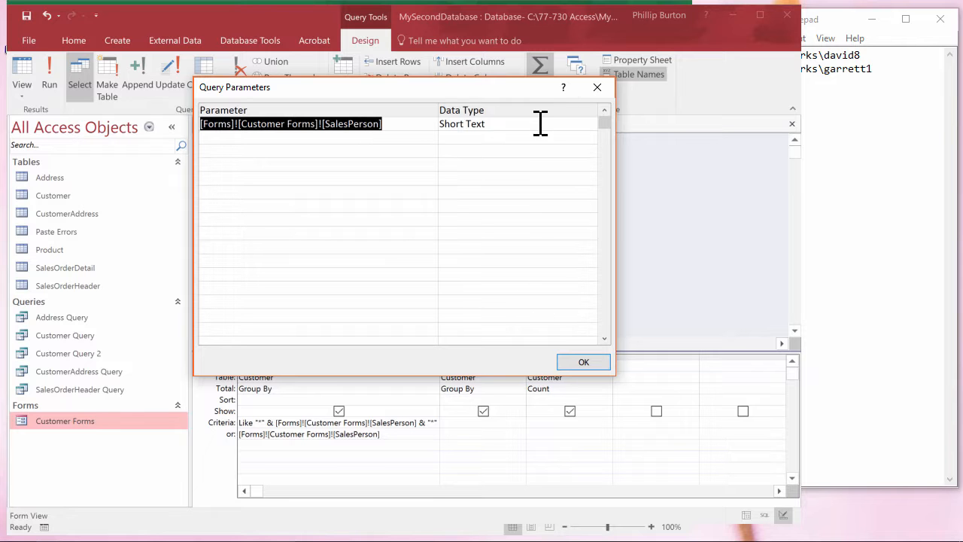
left_click(507, 124)
left_click(598, 87)
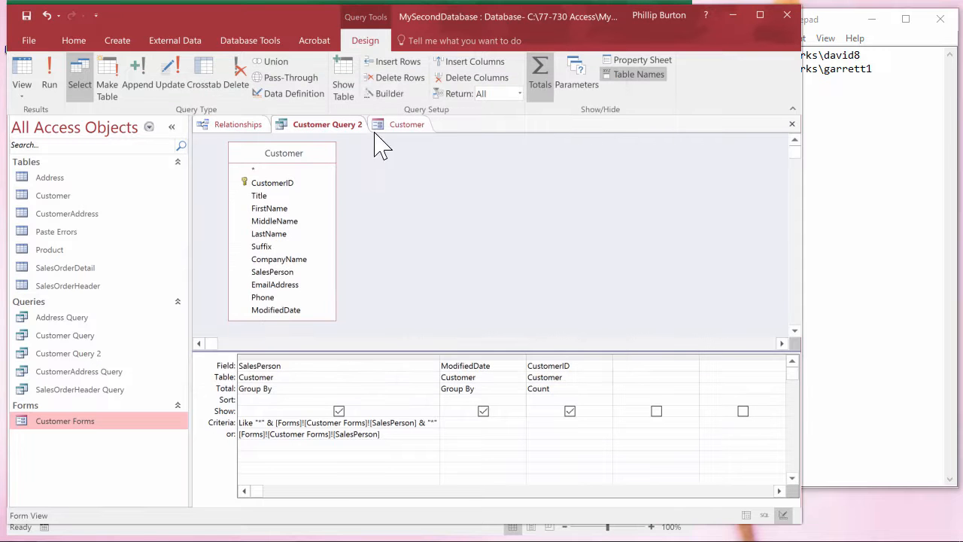
left_click(50, 72)
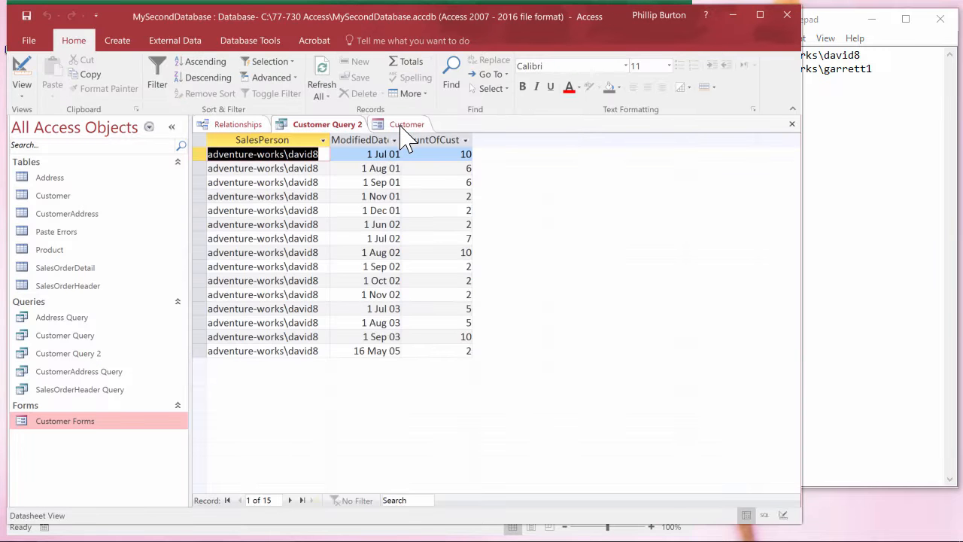